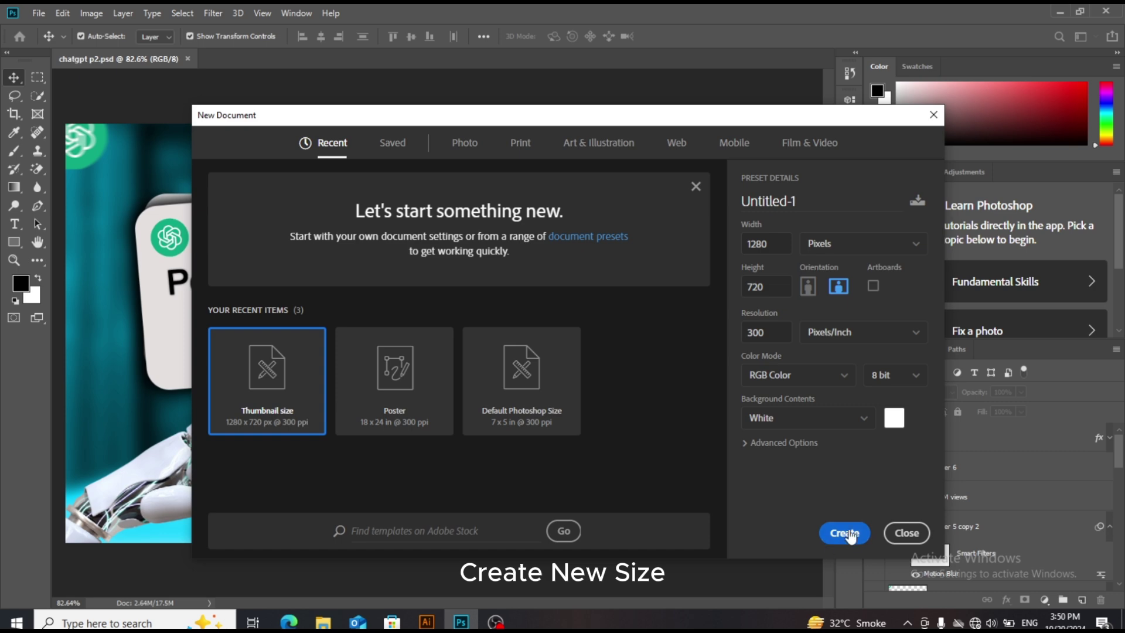
- Create a white 1280 × 720 pixel RGB document at 300 ppi and place the minimalist black sofa interior image as its background
left_click(844, 533)
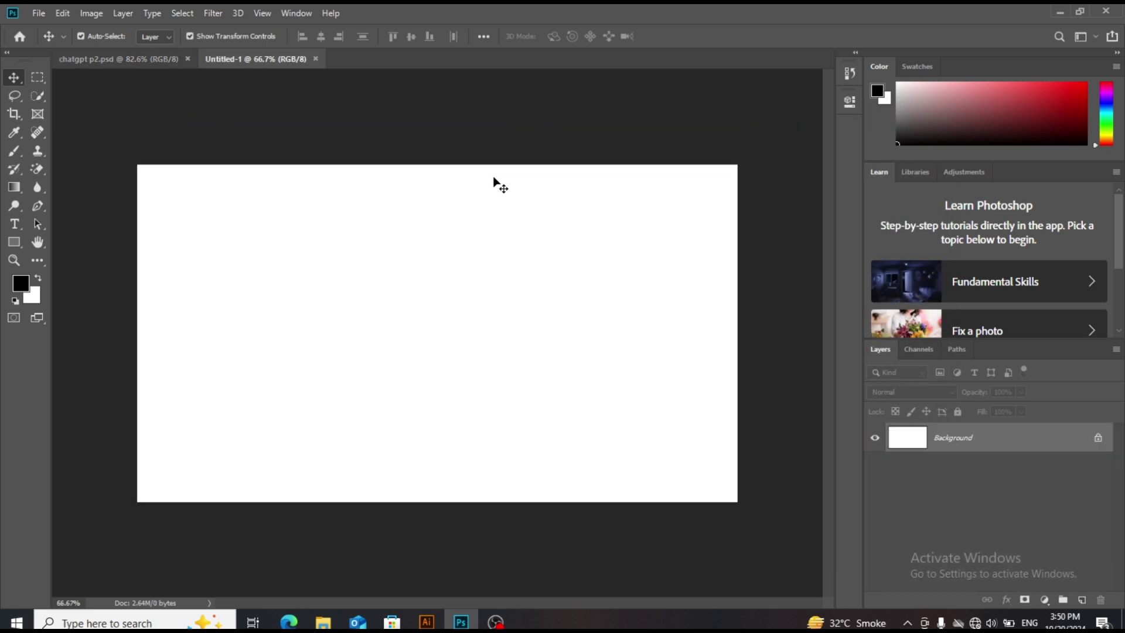
scroll(493, 177, "up", 2)
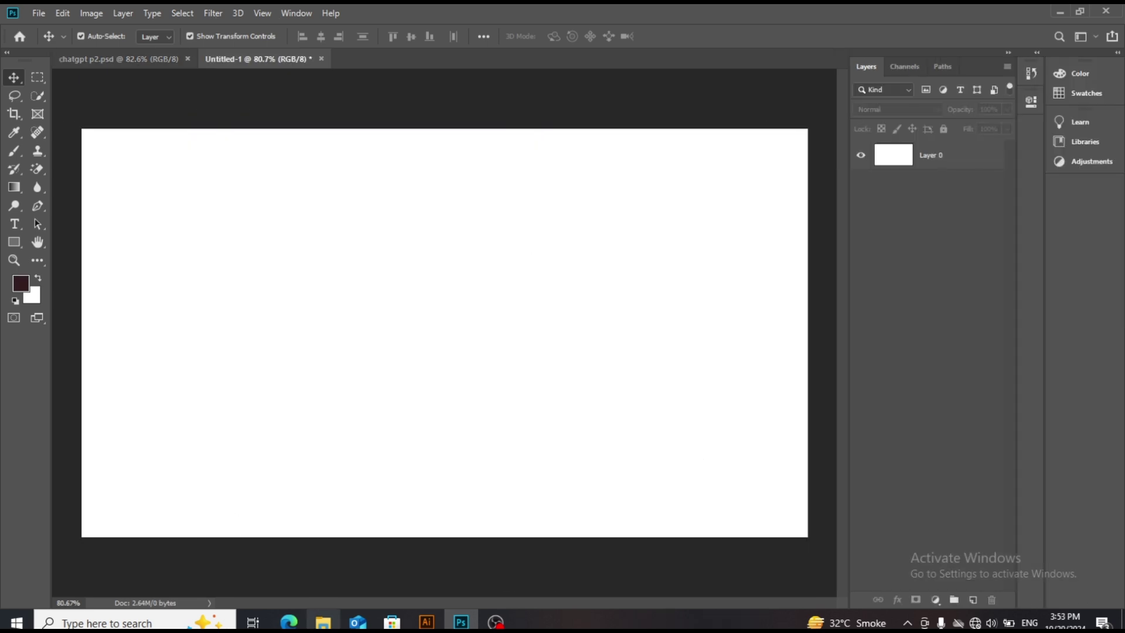
mouse_move(323, 621)
left_click(311, 545)
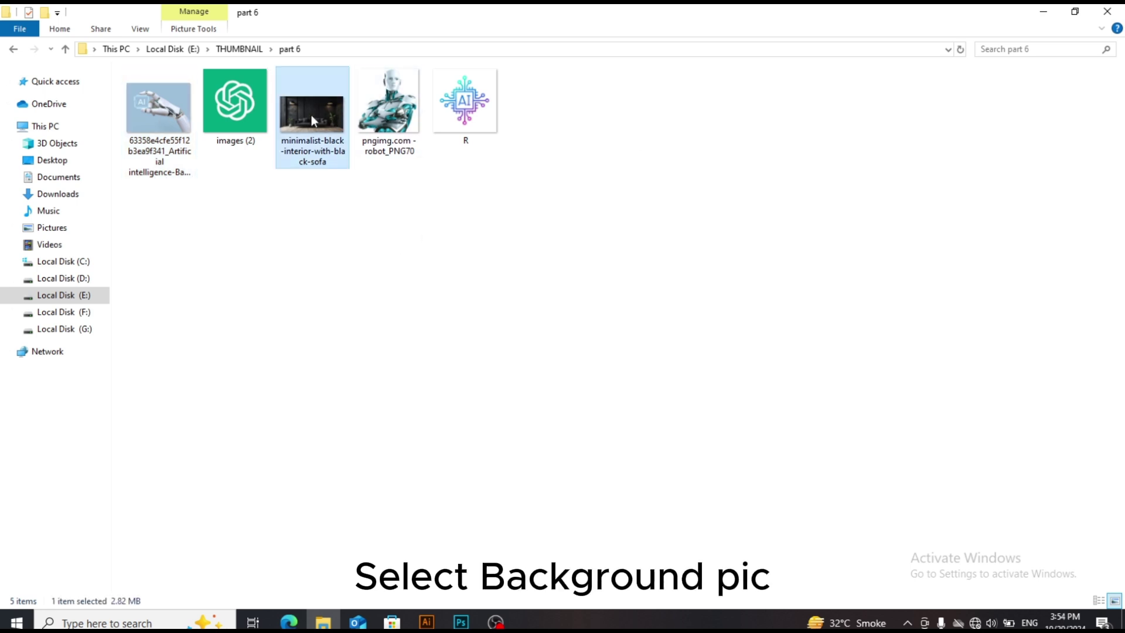
left_click_drag(311, 115, 391, 279)
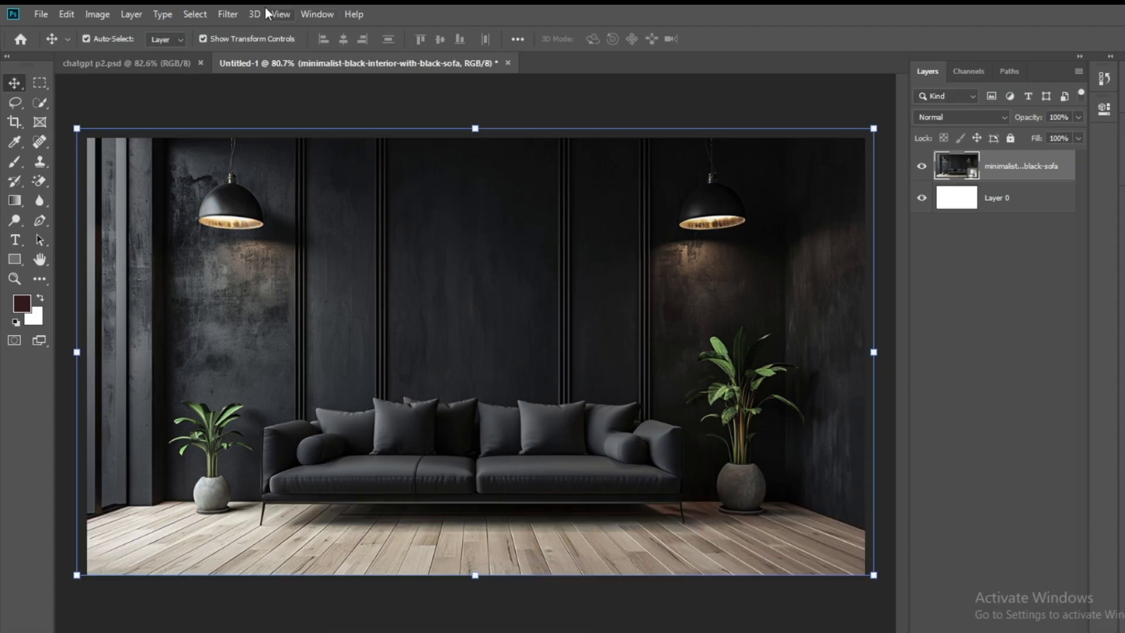
- Apply a Gaussian Blur with a radius of 13.9 pixels to the sofa interior background layer
left_click(229, 14)
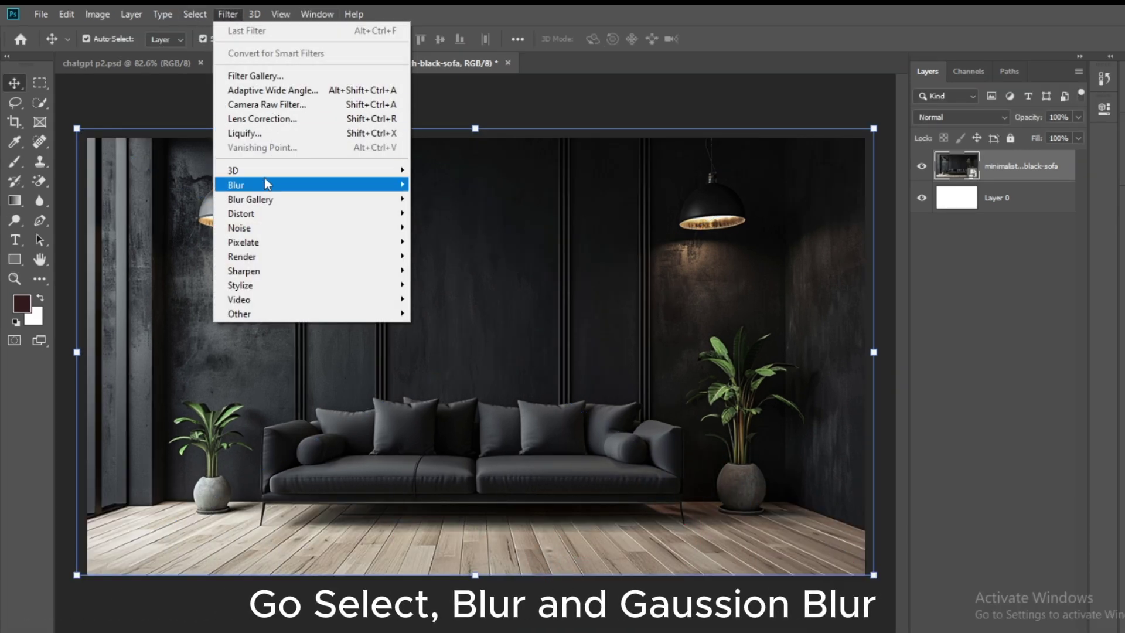
mouse_move(267, 184)
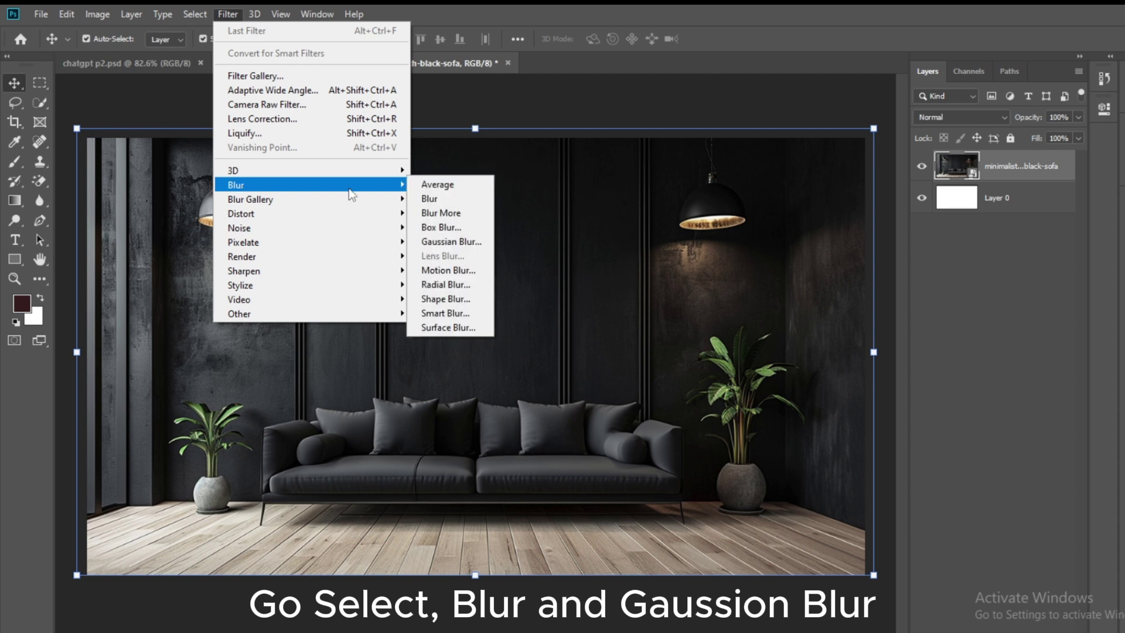
left_click(458, 242)
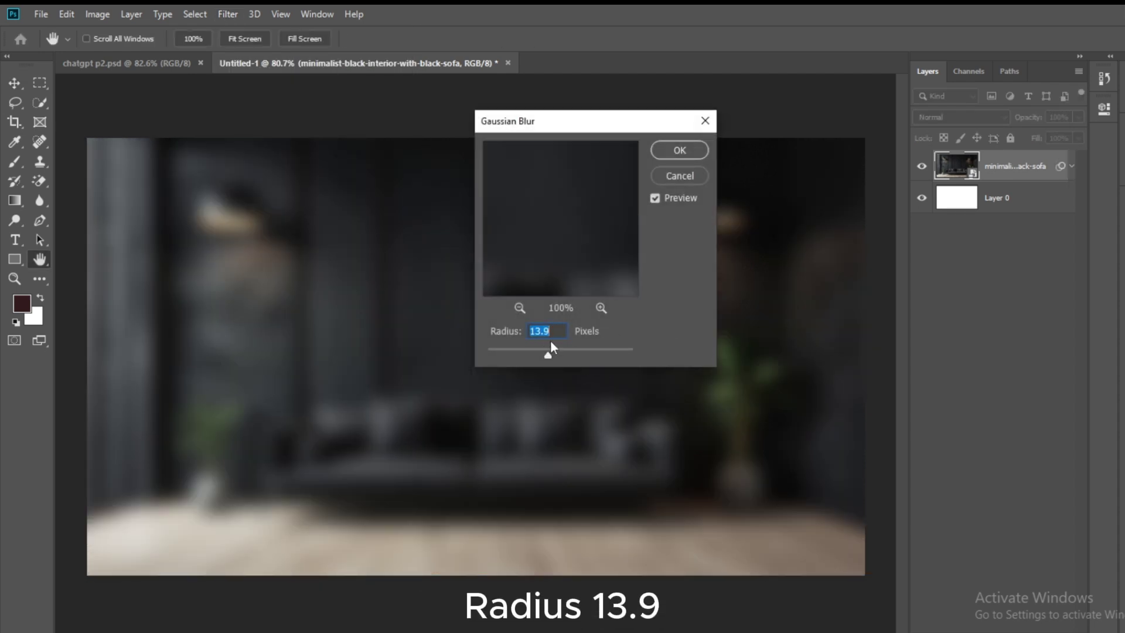
left_click(674, 152)
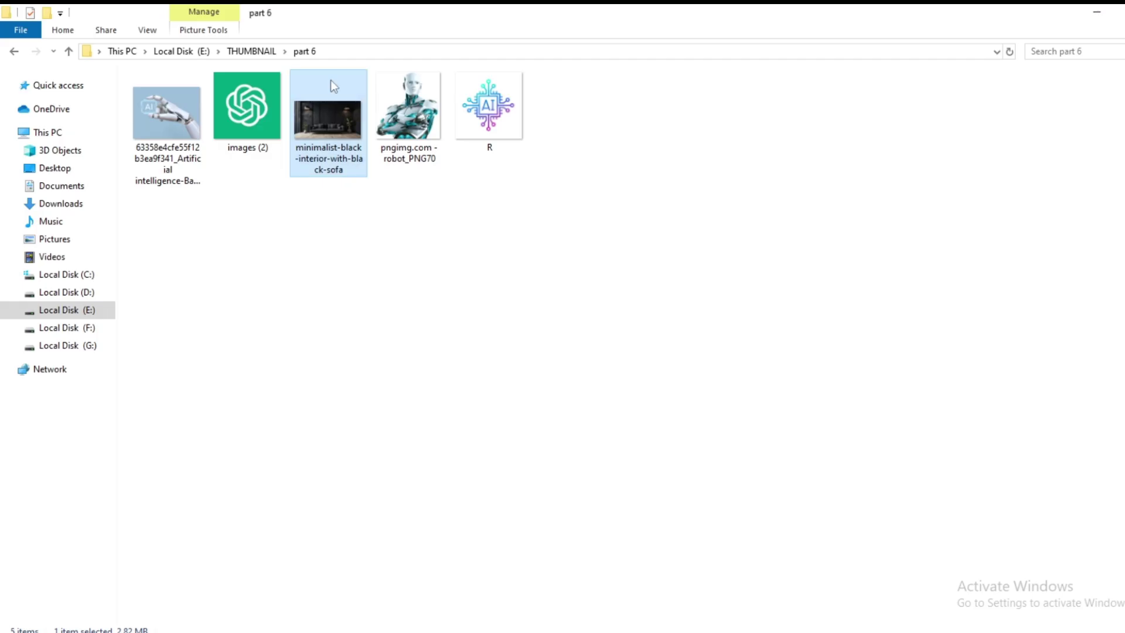
- Place the robot_PNG70 image in the document and position the robot on the right side of the canvas
left_click(403, 117)
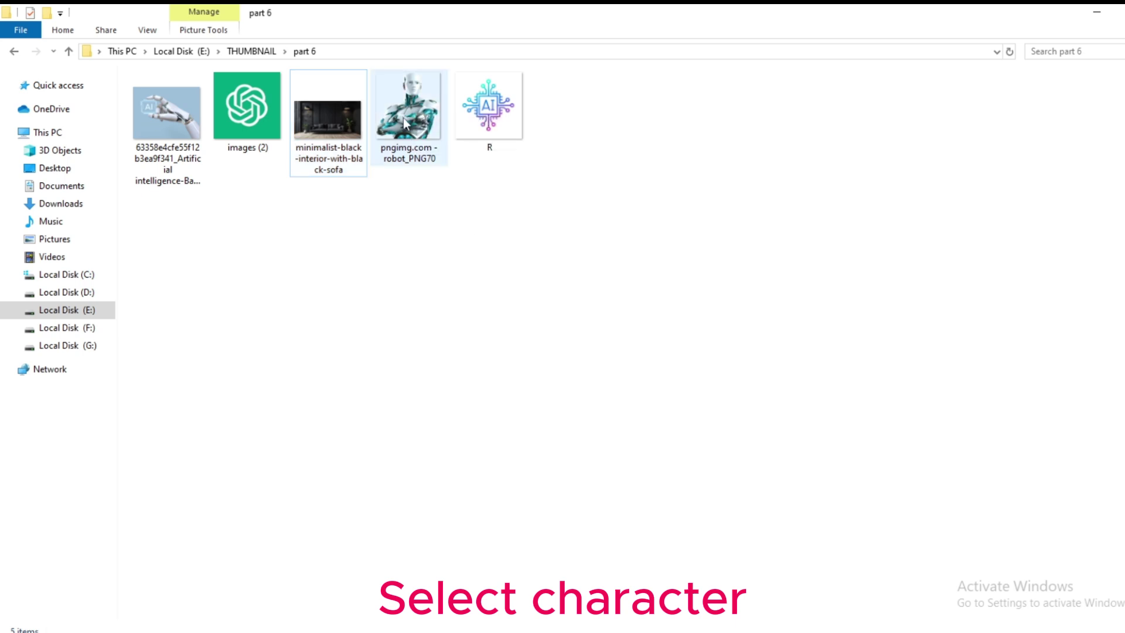
left_click_drag(403, 118, 607, 334)
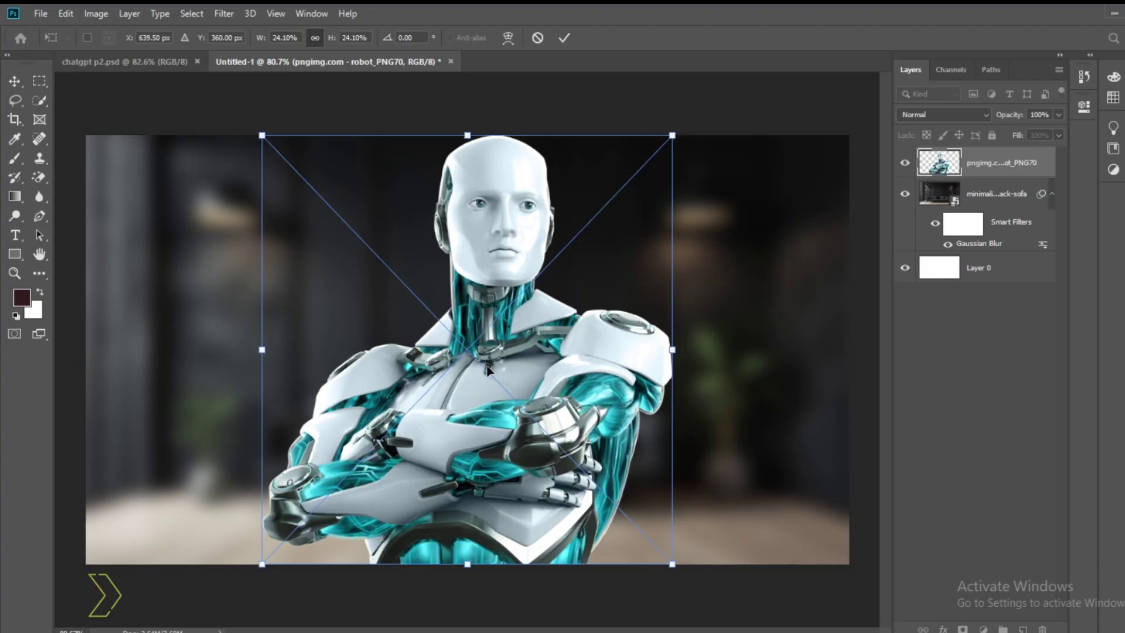
left_click_drag(510, 407, 704, 441)
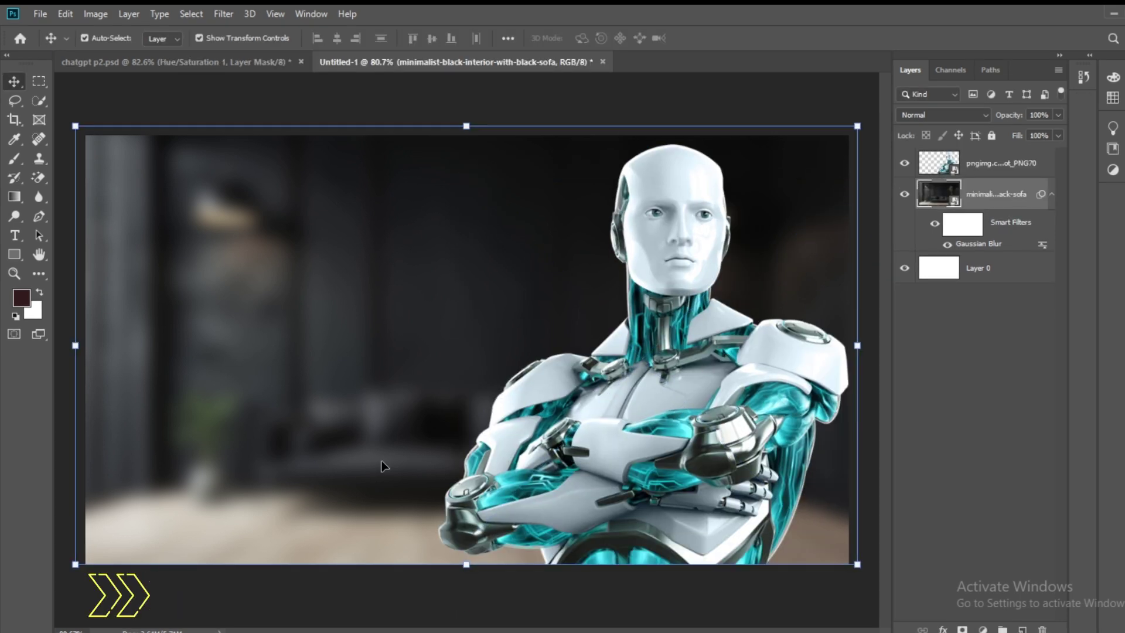
- Add a colorized Hue/Saturation adjustment over the background with hue 182, saturation 100 and slightly reduced lightness, and shift the robot slightly up and right
left_click(982, 629)
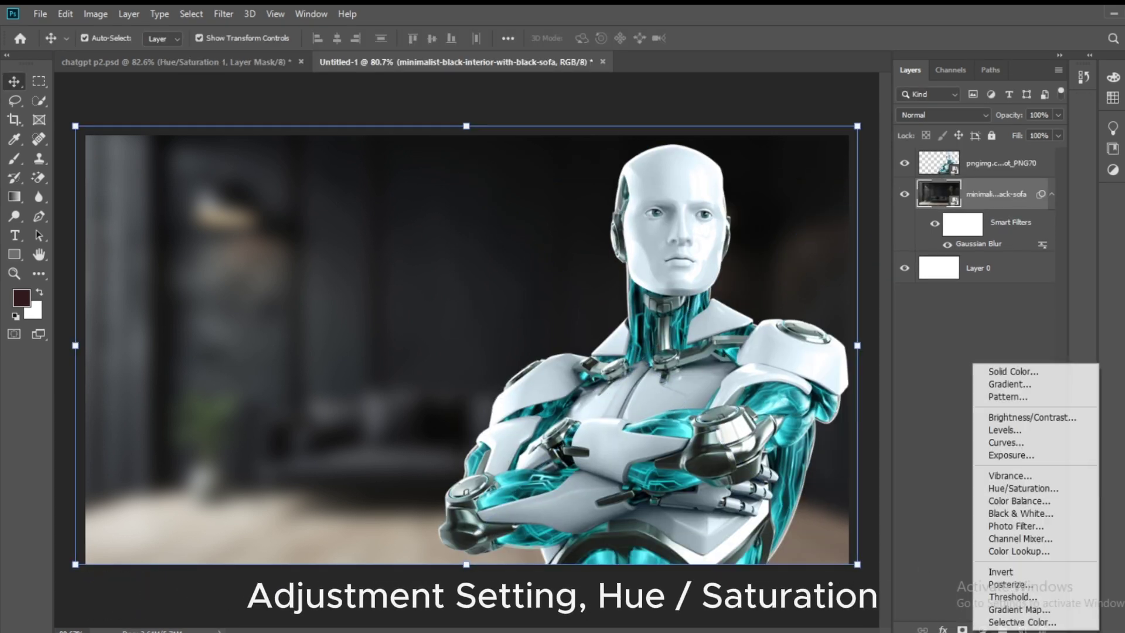
left_click(1020, 488)
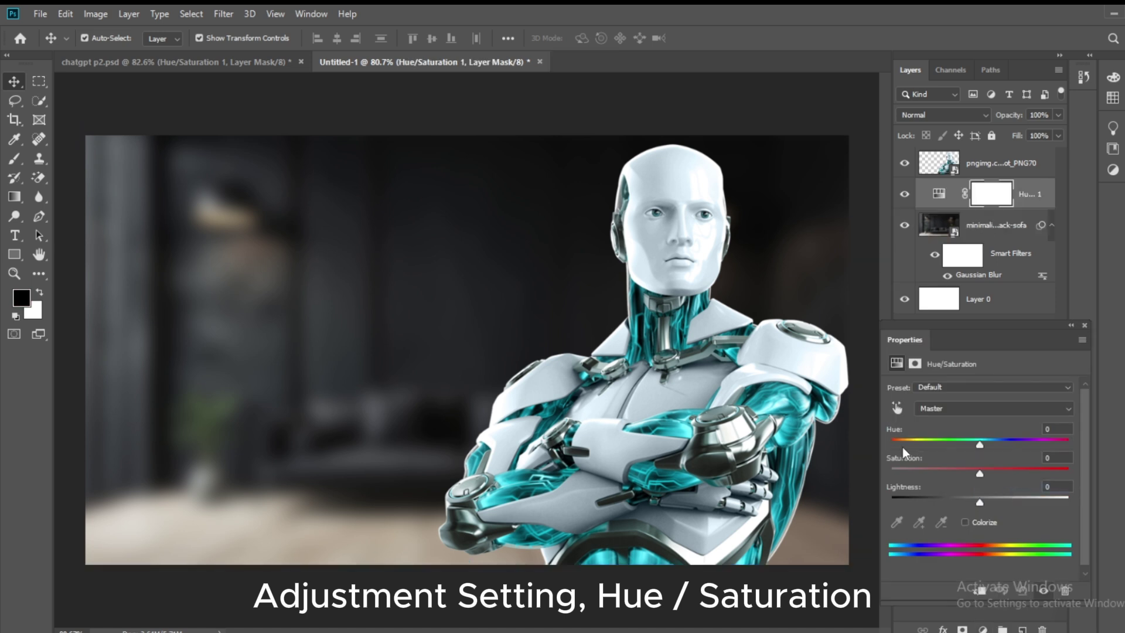
left_click(964, 521)
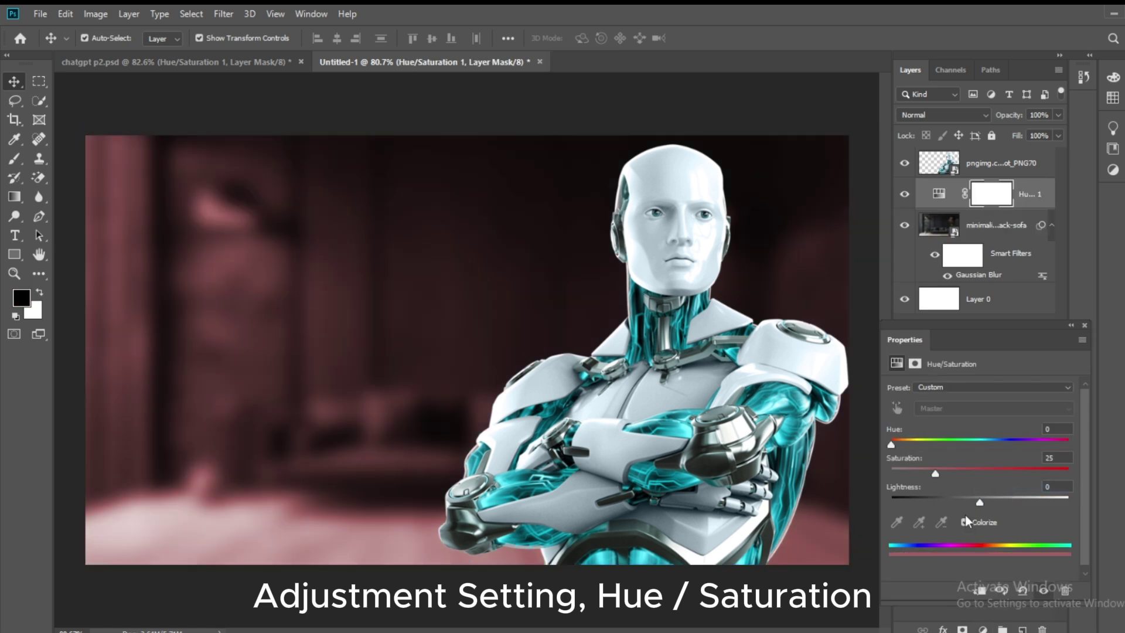
left_click_drag(934, 473, 1105, 482)
left_click_drag(890, 445, 981, 443)
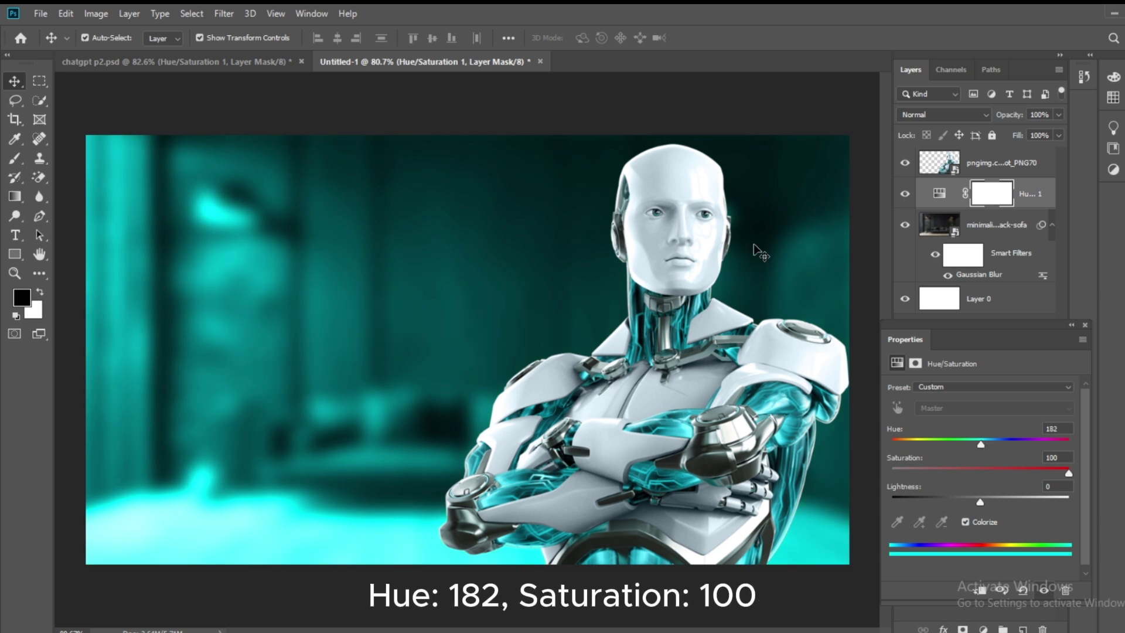
left_click_drag(974, 503, 957, 503)
mouse_move(680, 460)
left_mouse_down()
mouse_move(671, 446)
mouse_move(689, 454)
left_mouse_up()
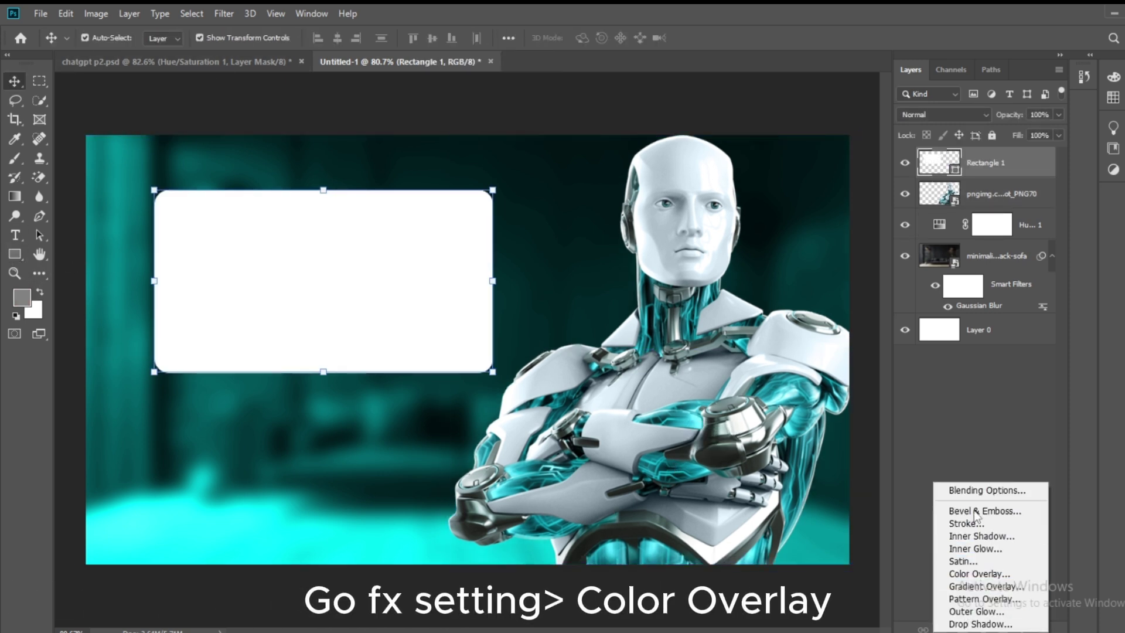
- Apply a light grey Color Overlay to the white rounded rectangle
left_click(982, 574)
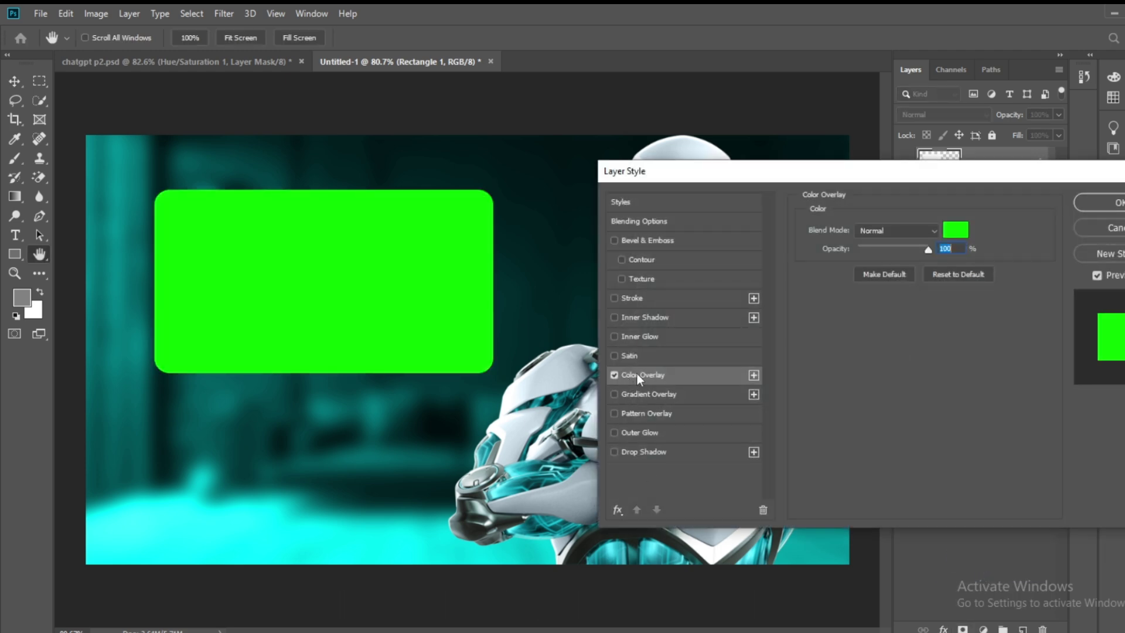
left_click(955, 229)
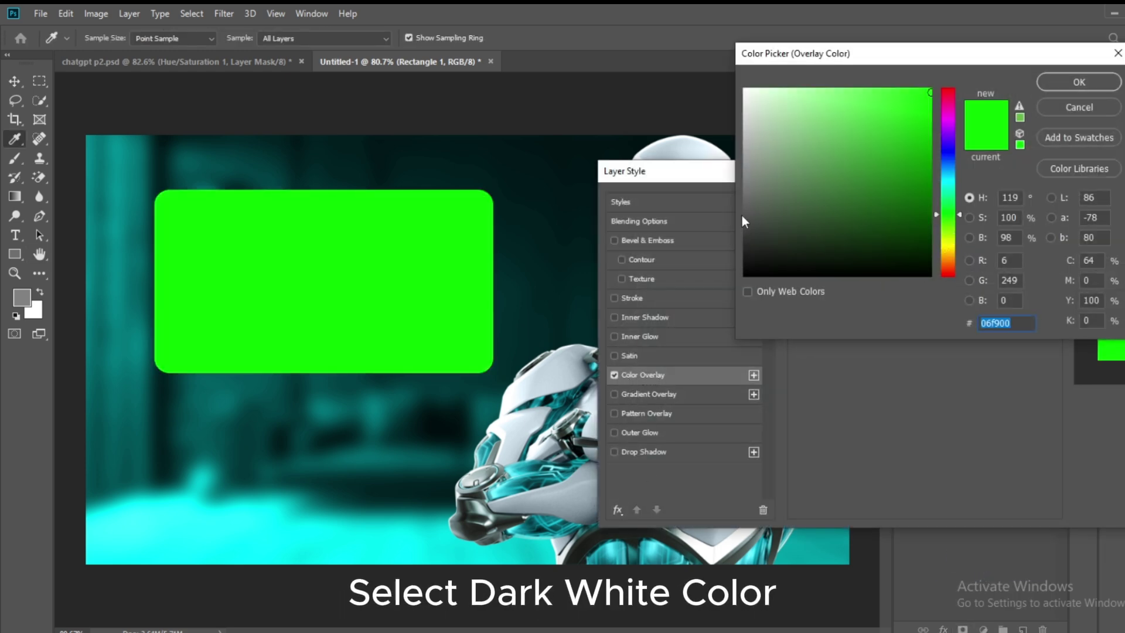
left_click_drag(803, 248, 736, 188)
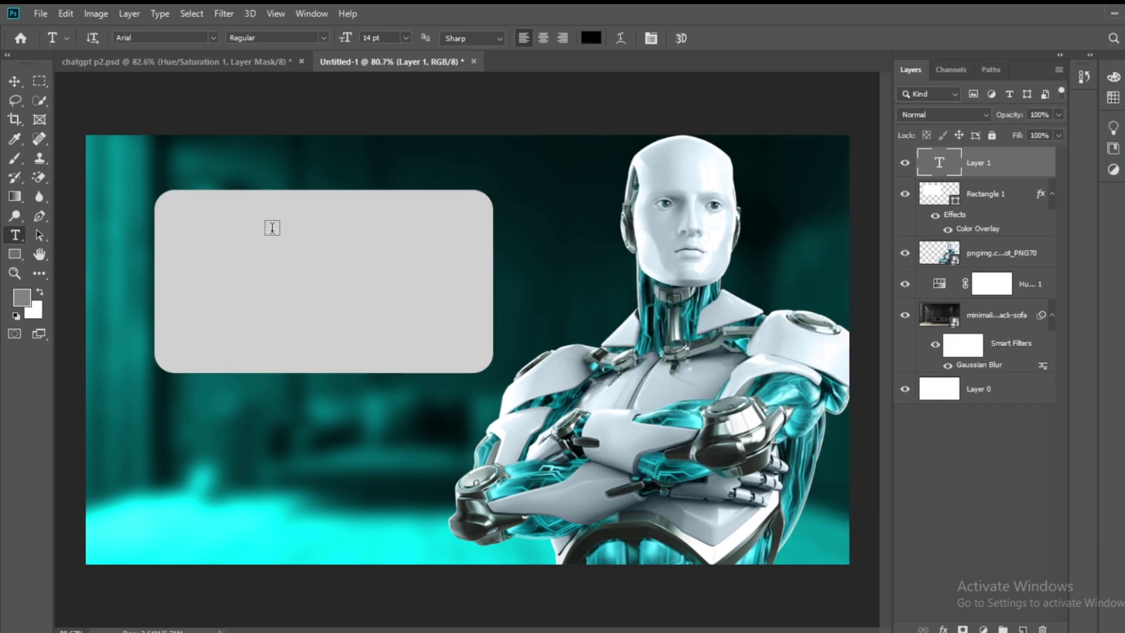
- Add the 14 pt Arial text "ChatGpt" at the top of the grey card and fit the shrunken green logo to its left
left_click(272, 227)
type("Chat")
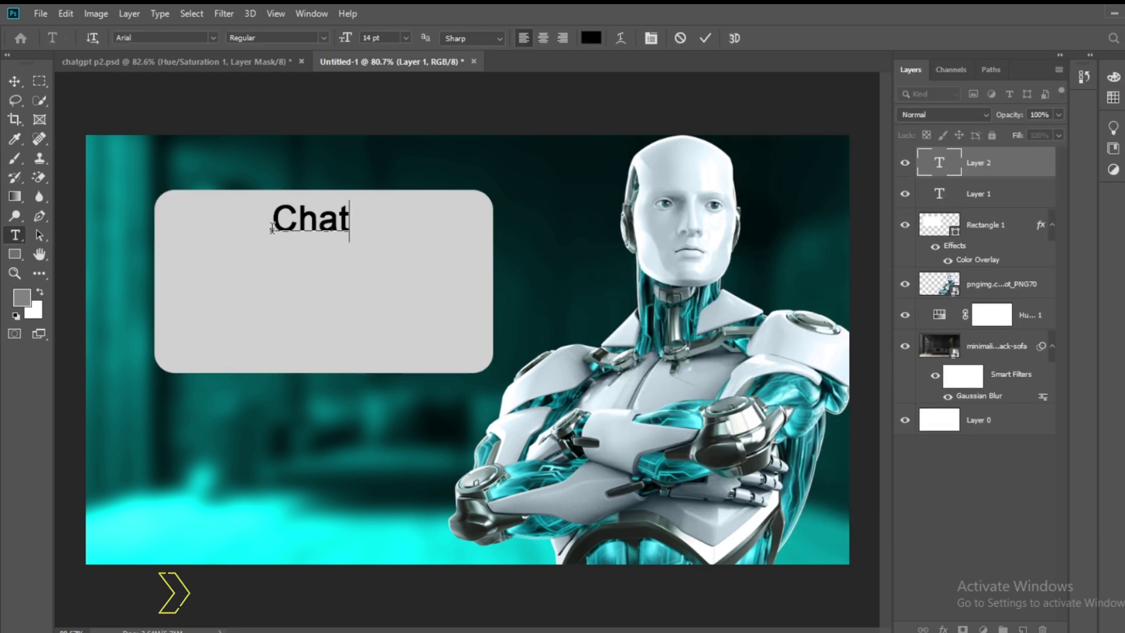
type("Gpt")
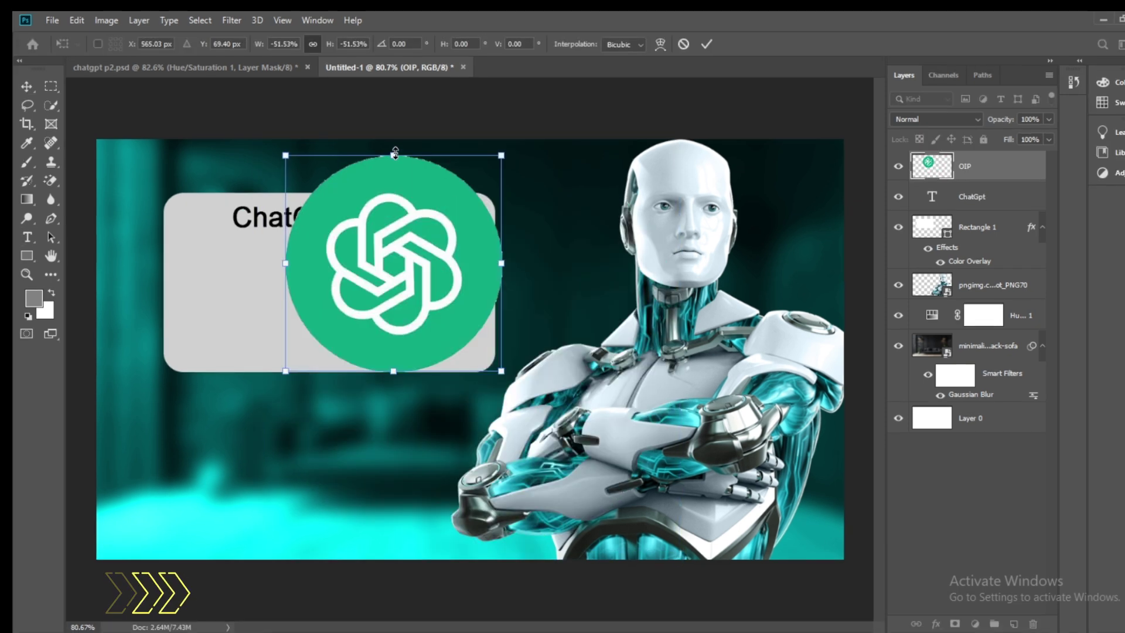
left_click_drag(393, 157, 202, 229)
key("t")
left_click(236, 242)
type("@")
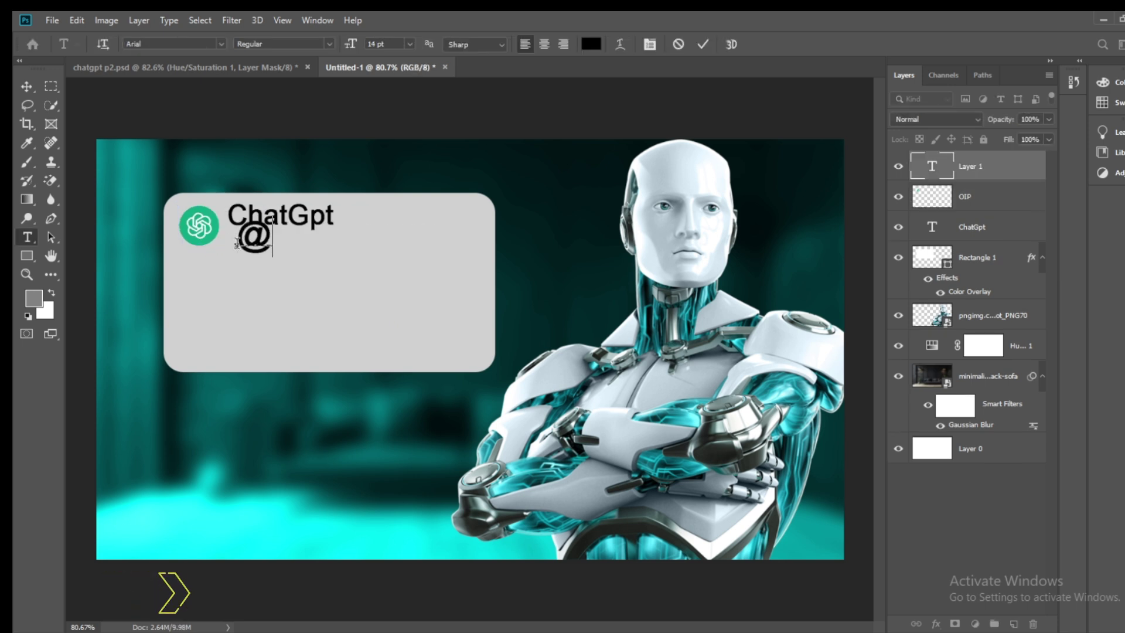
type("chtagp")
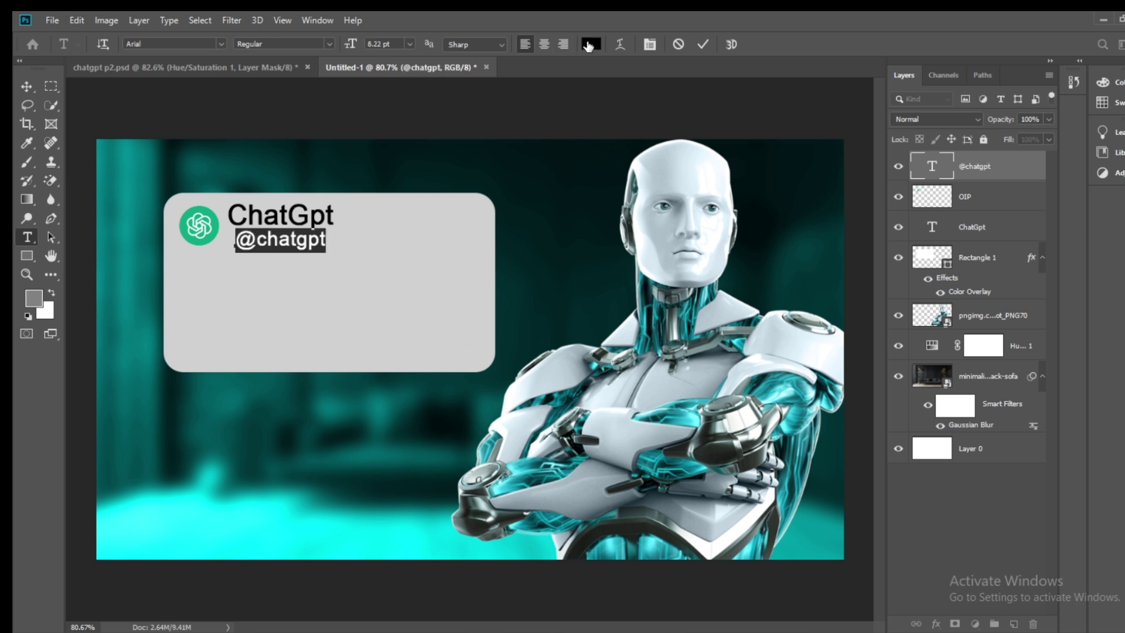
left_click(591, 44)
left_click_drag(763, 238, 741, 210)
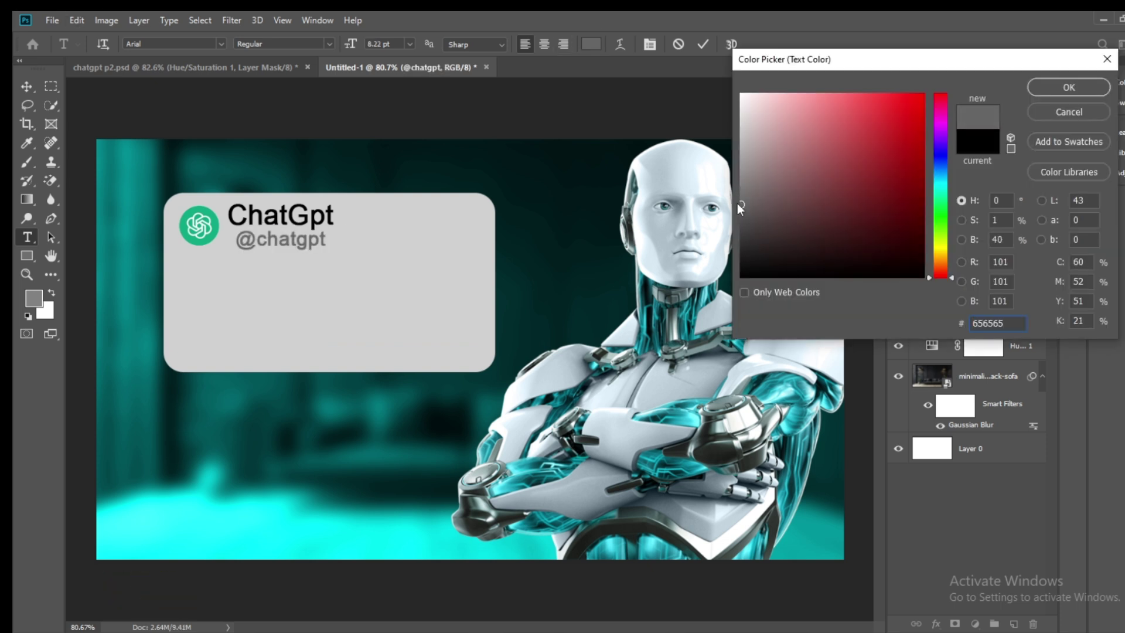
key("Return")
- Add the black 14 pt Arial headline "Power of ChatGpt" in the card below the handle
left_click(222, 286)
type("Pow")
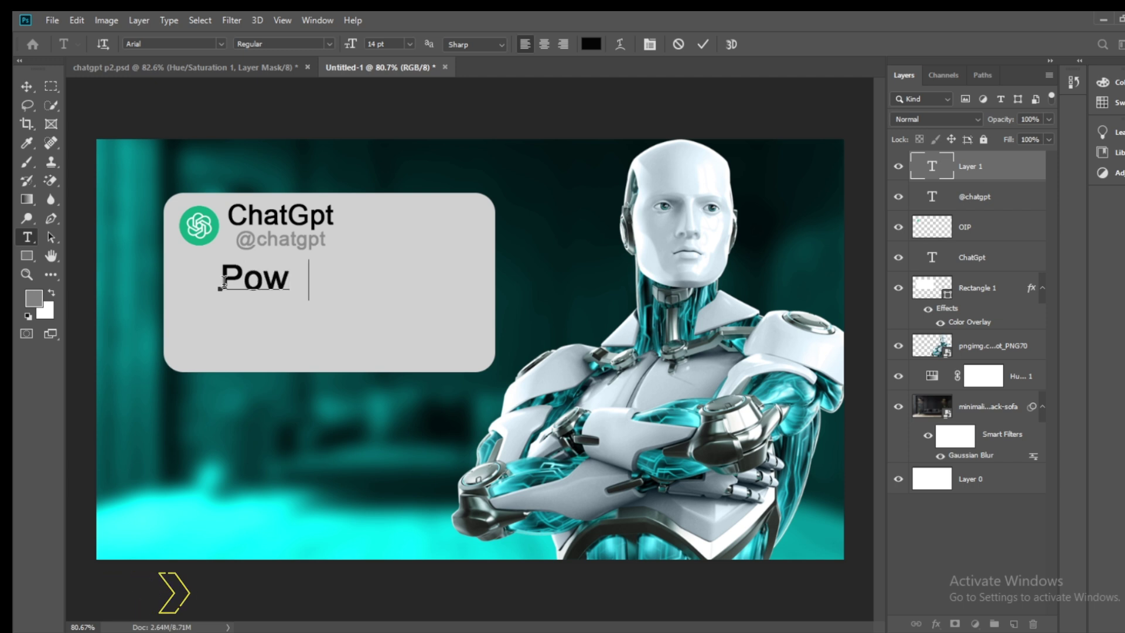
type("er of Chat")
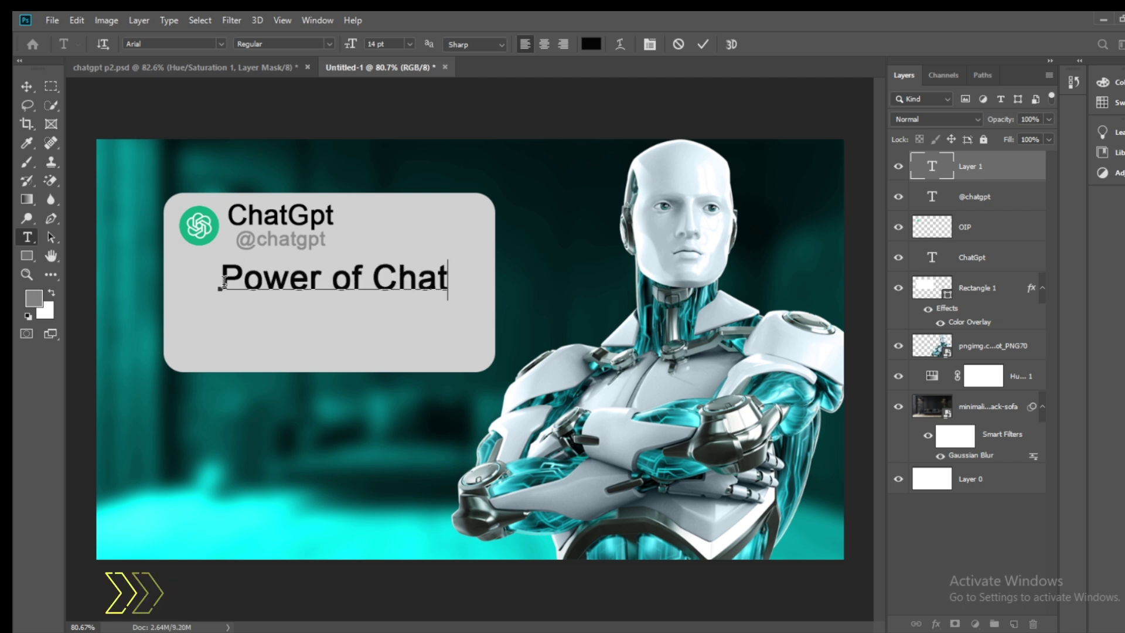
type("G")
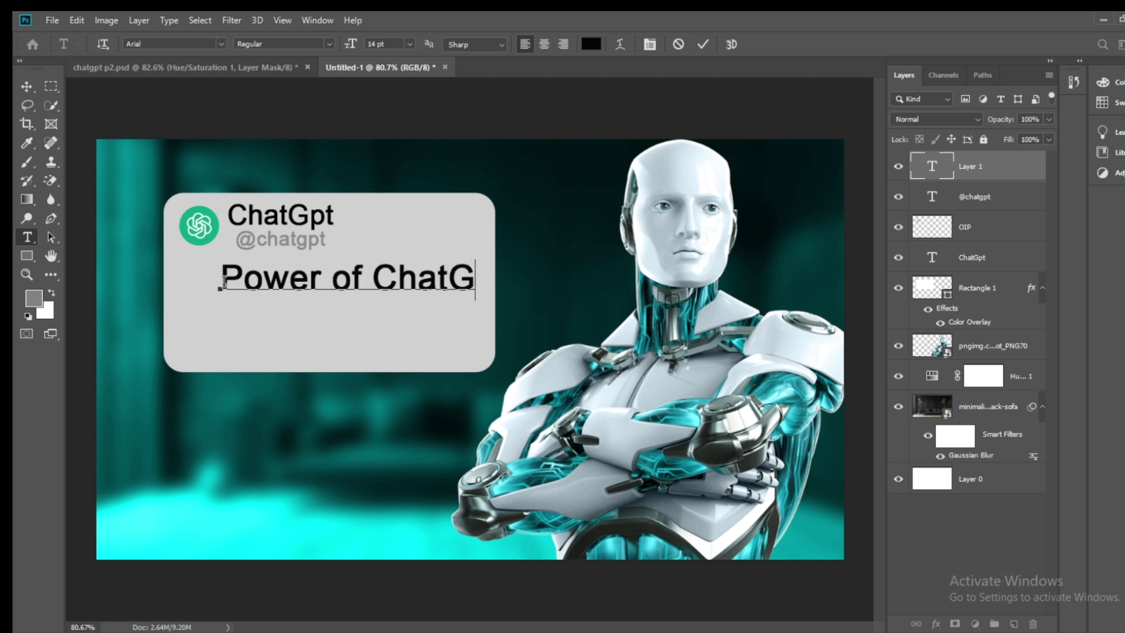
type("pt")
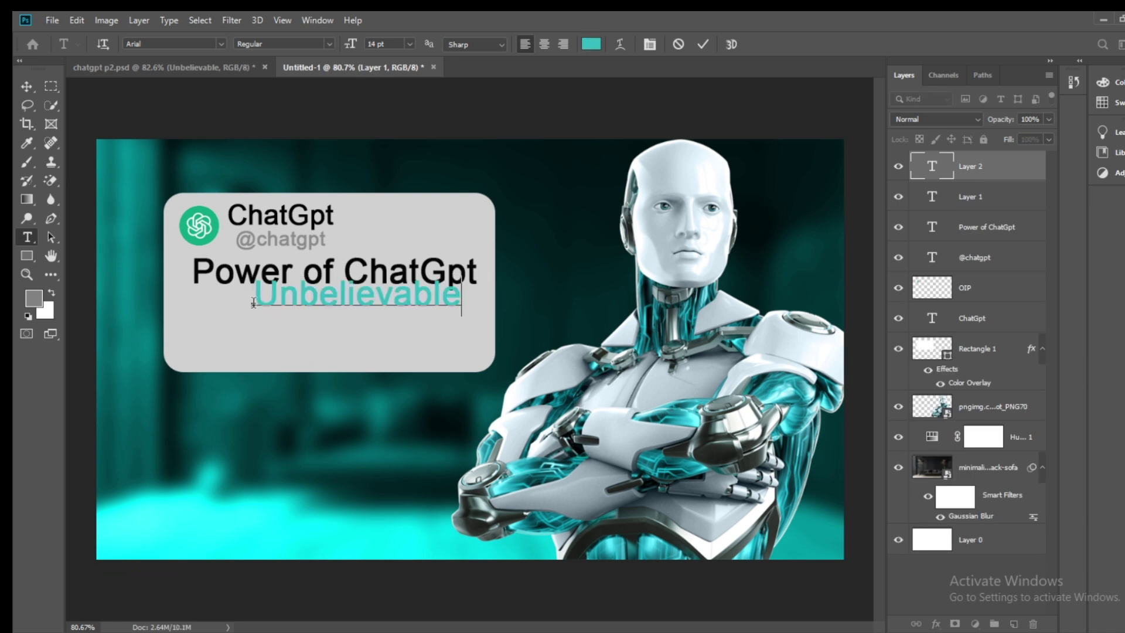
- Move the turquoise text "Unbelievable" beneath the headline and add the black text line "END OF WORLD" below it
key("v")
left_click_drag(431, 287, 337, 305)
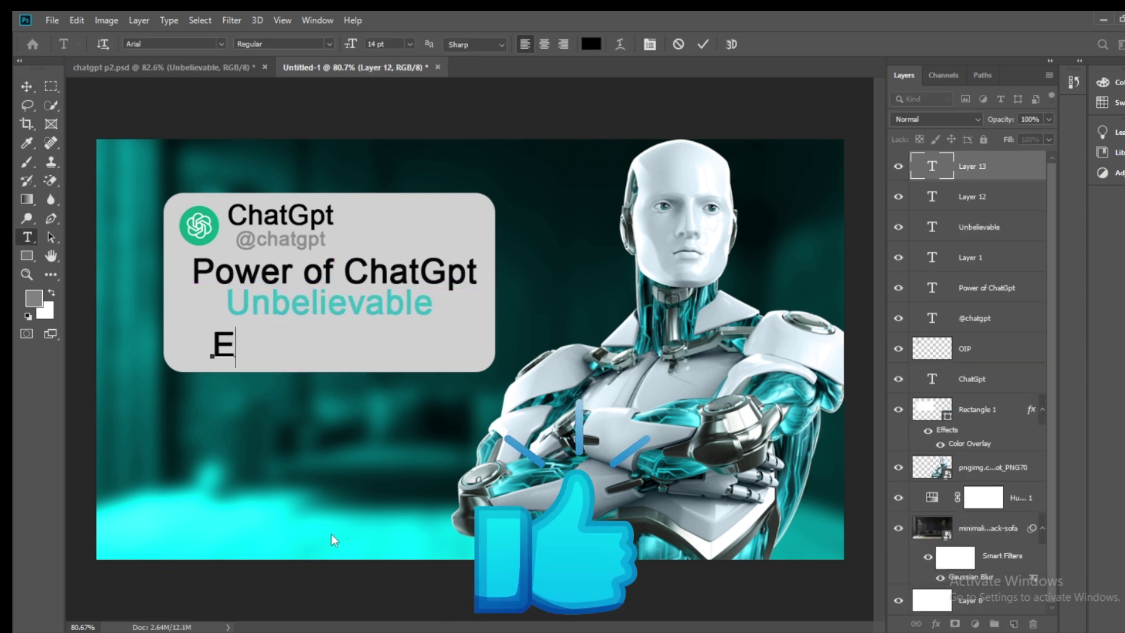
type("ND OF WORLD")
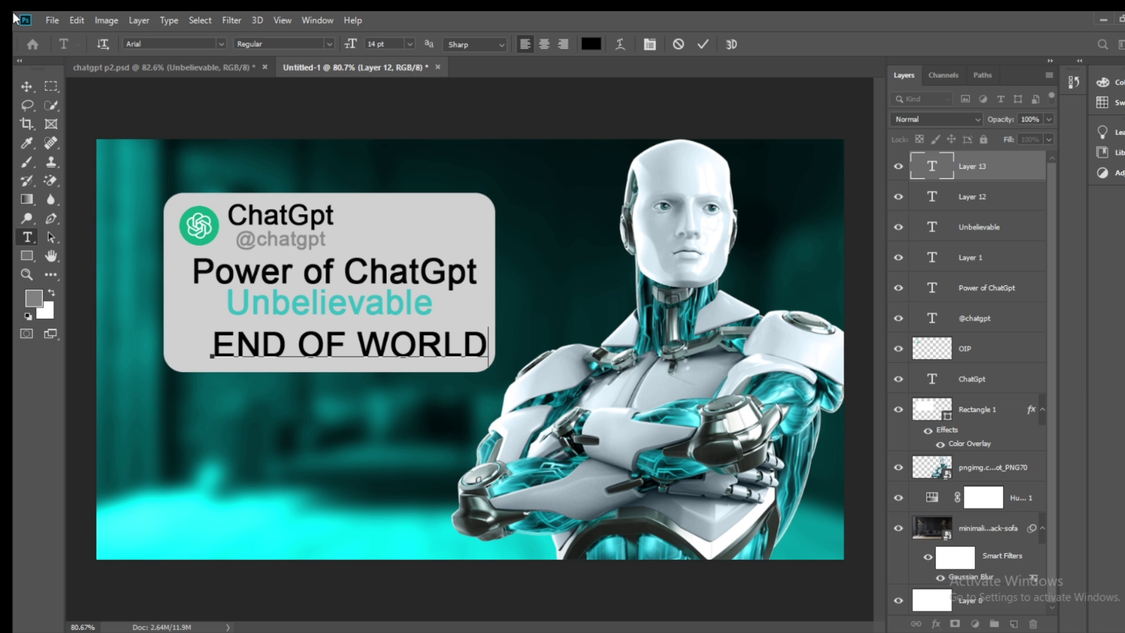
left_click(26, 86)
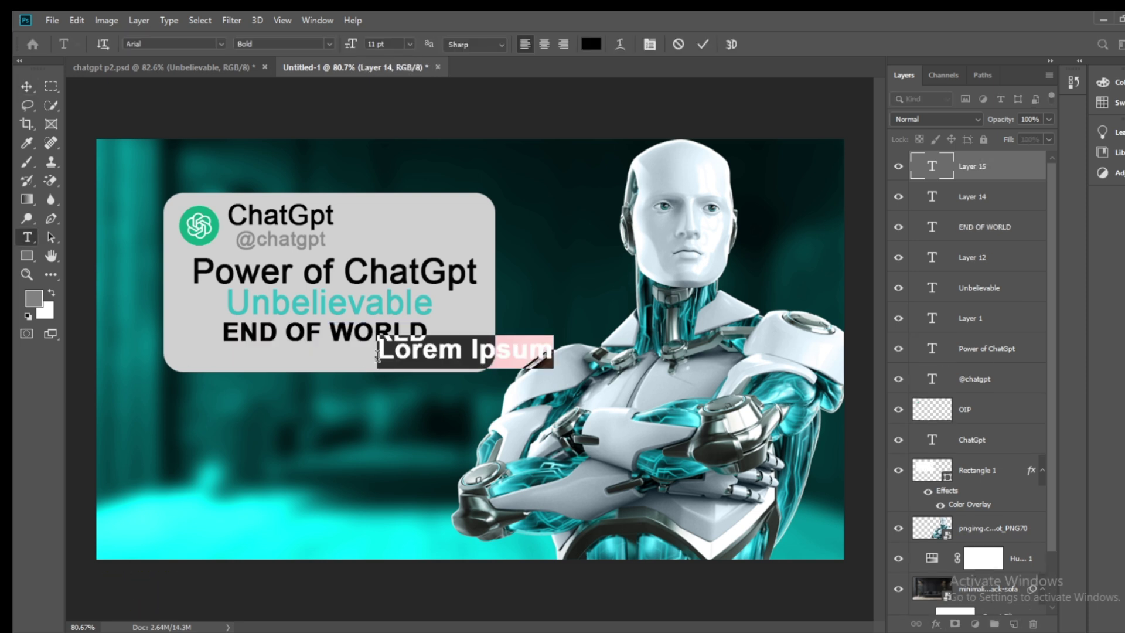
- Add the bold 11 pt Arial text "1.2M views" near the lower right corner of the card
key("BackSpace")
type("1.")
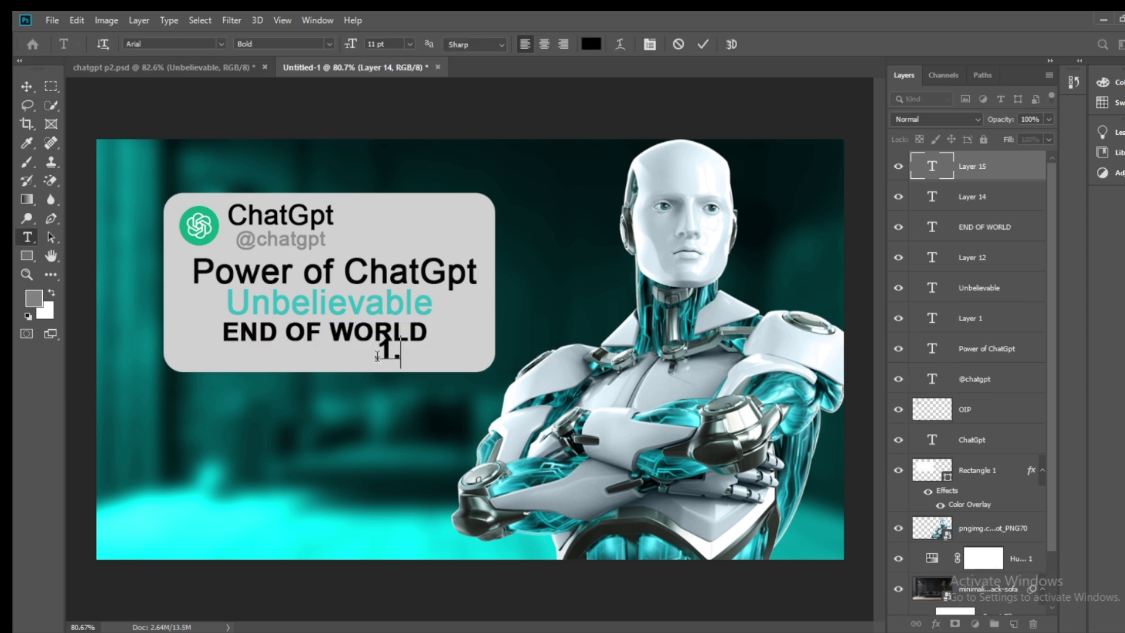
type("2")
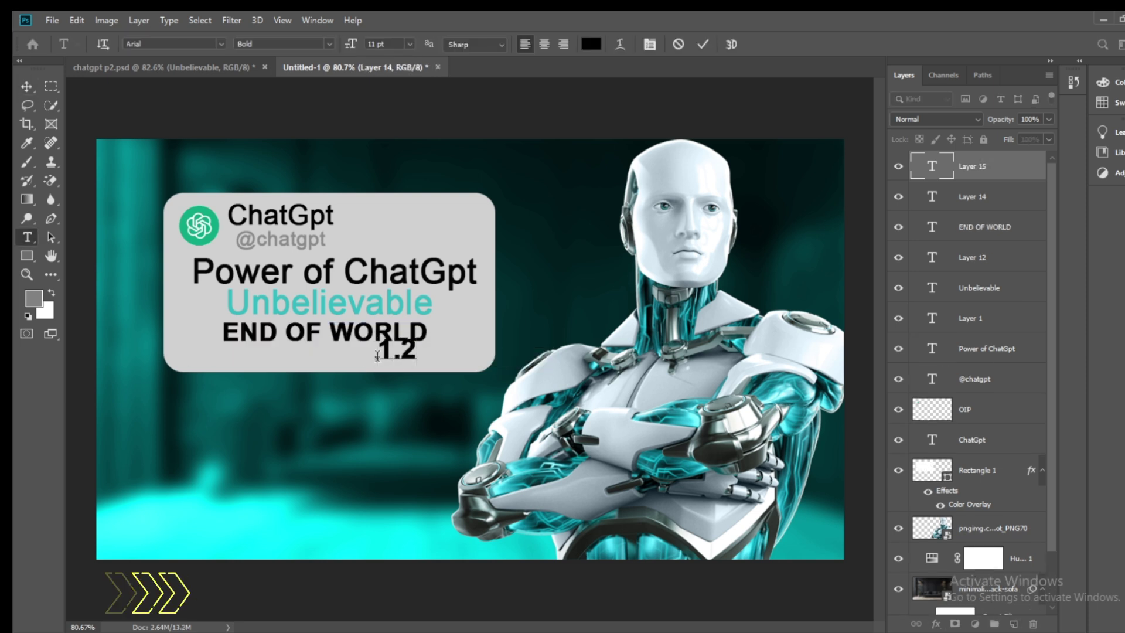
type("M views")
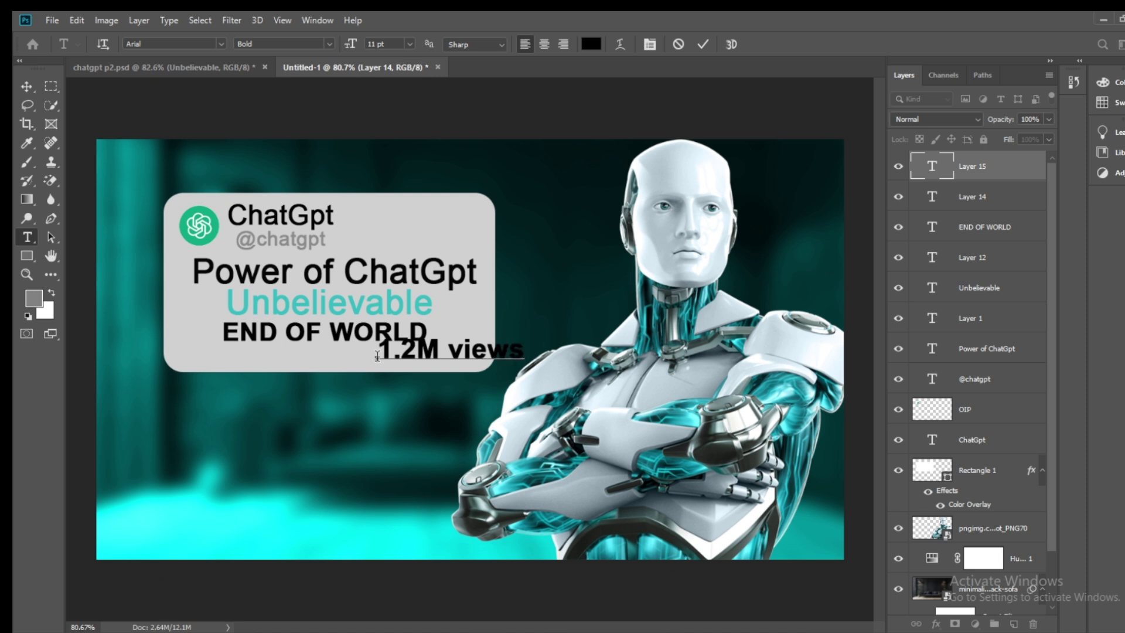
left_click(28, 87)
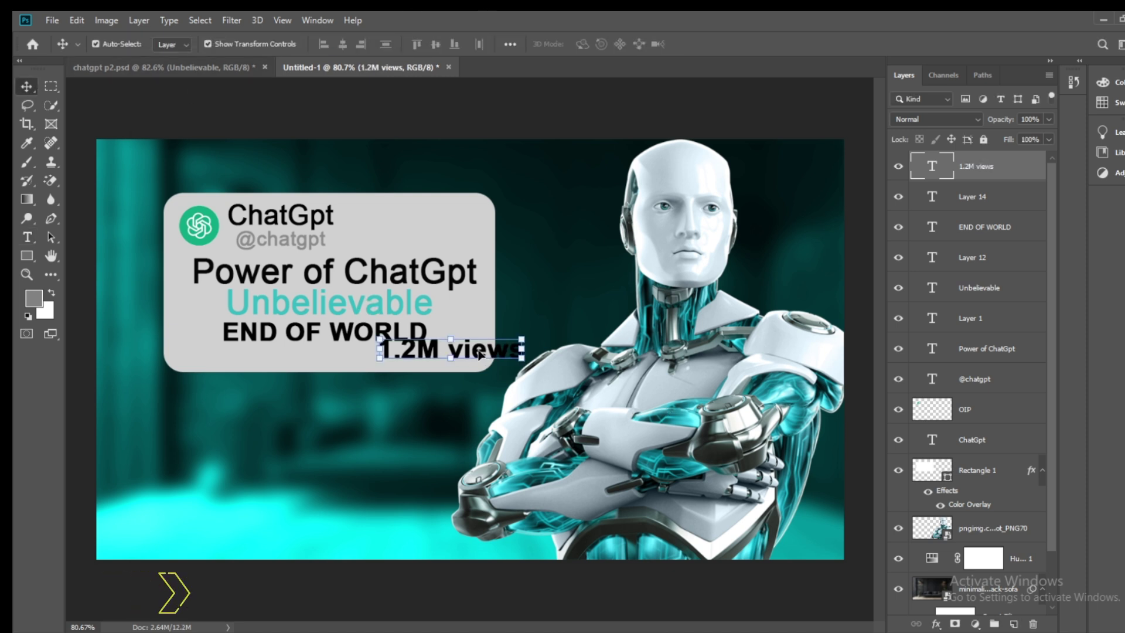
- Color the word "views" grey, scale the "1.2M views" text to 61.84%, and fit it in the card's lower right corner
double_click(479, 354)
key("Escape")
left_click_drag(478, 355, 432, 360)
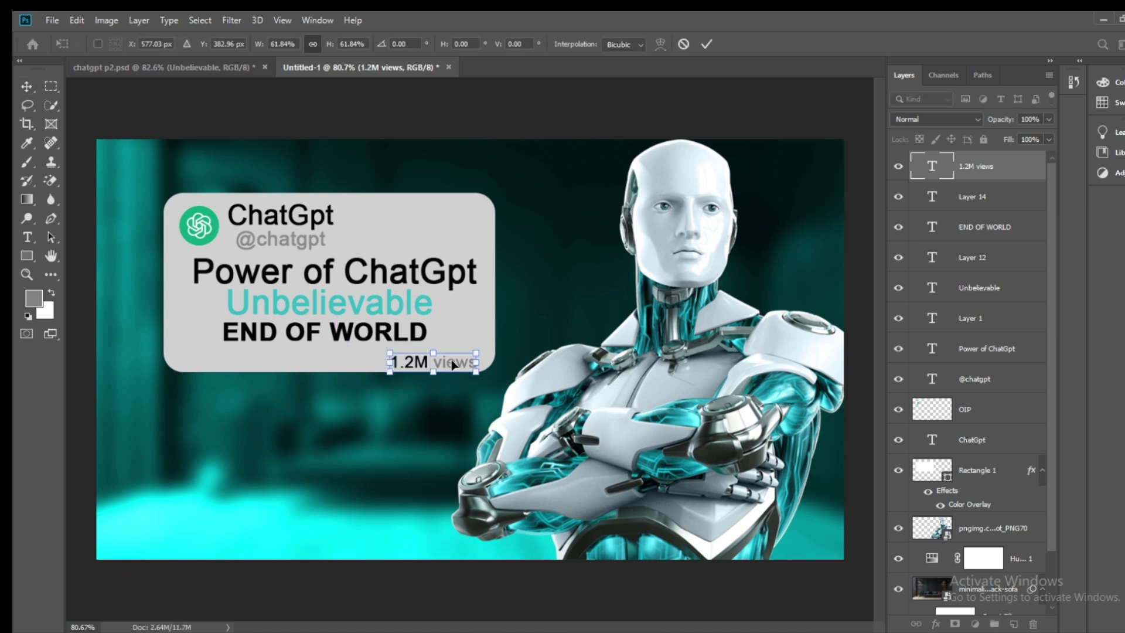
left_click_drag(452, 364, 455, 360)
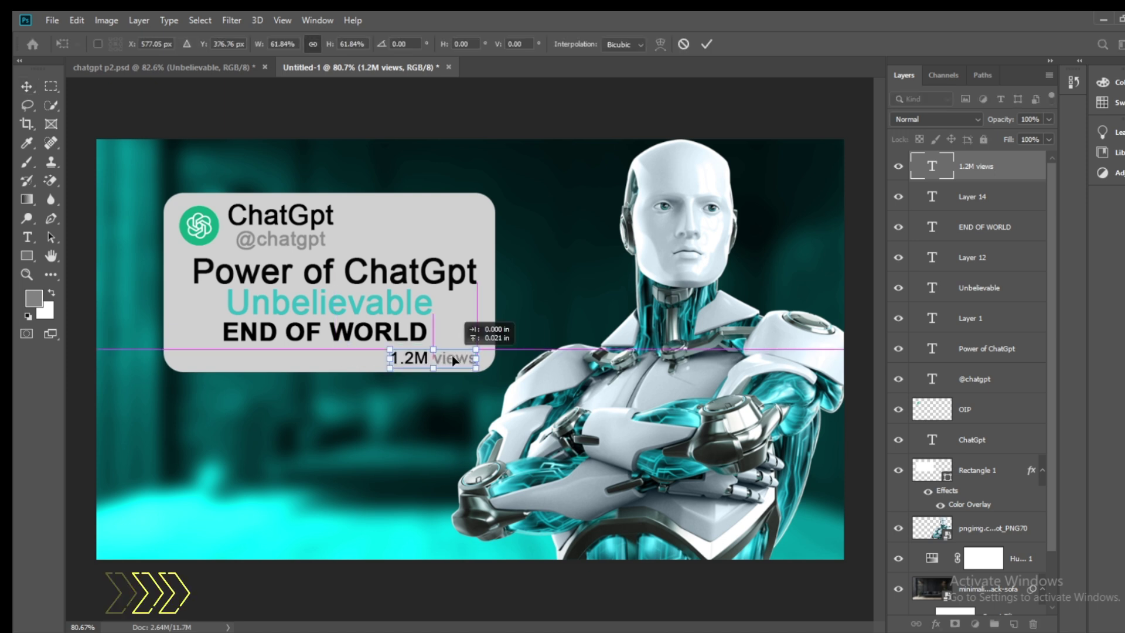
key("Return")
left_click(401, 388)
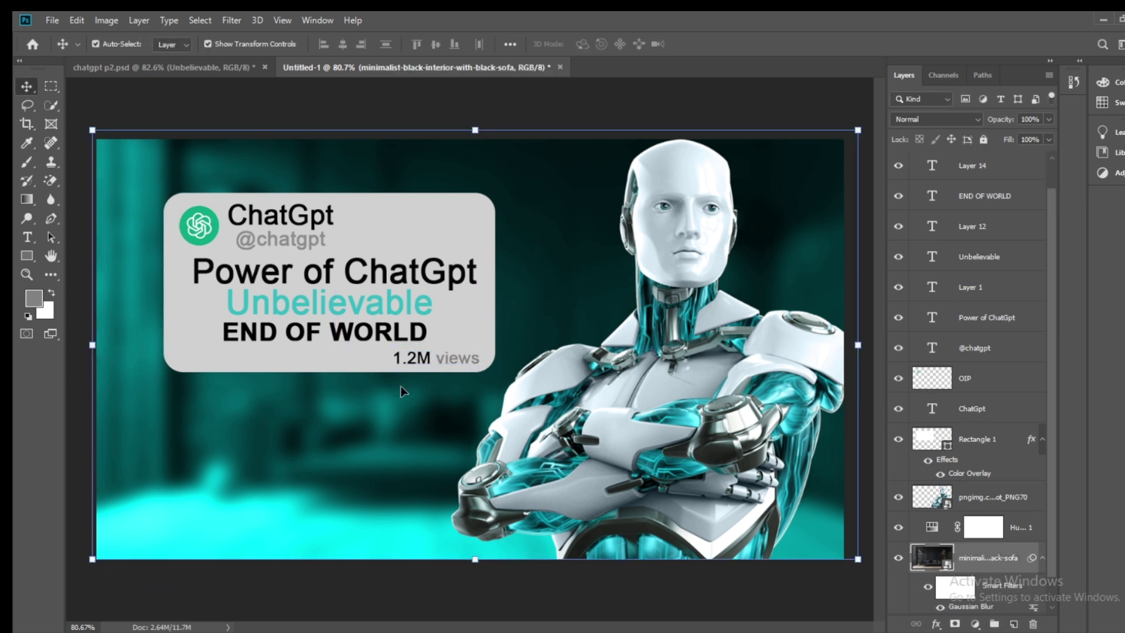
left_click(454, 363)
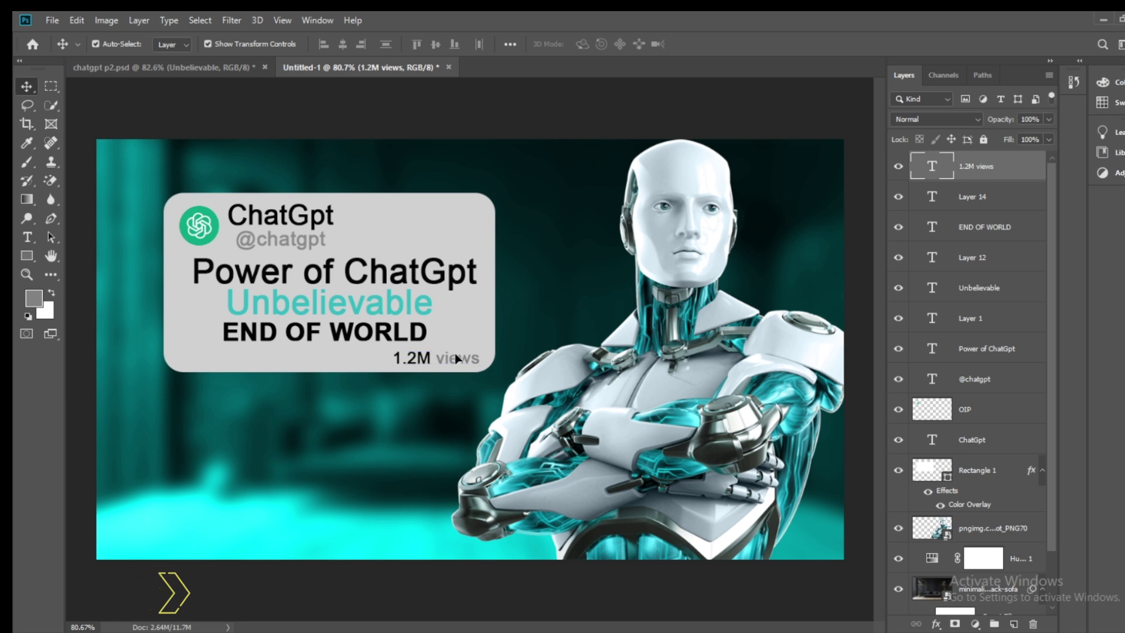
left_click(221, 97)
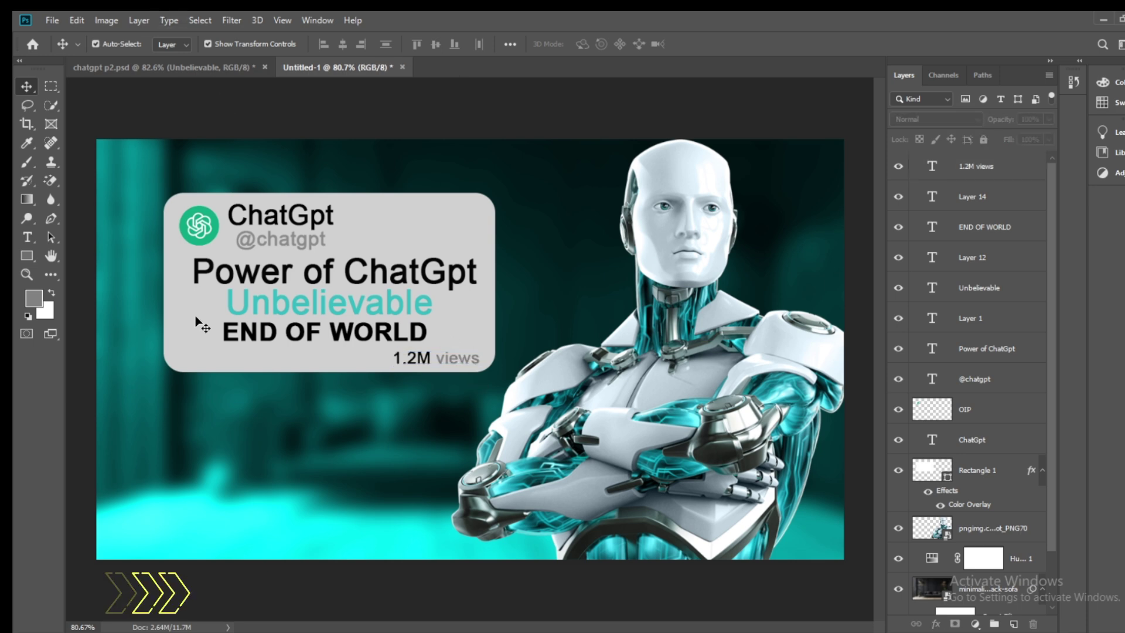
left_click(176, 68)
left_click(326, 66)
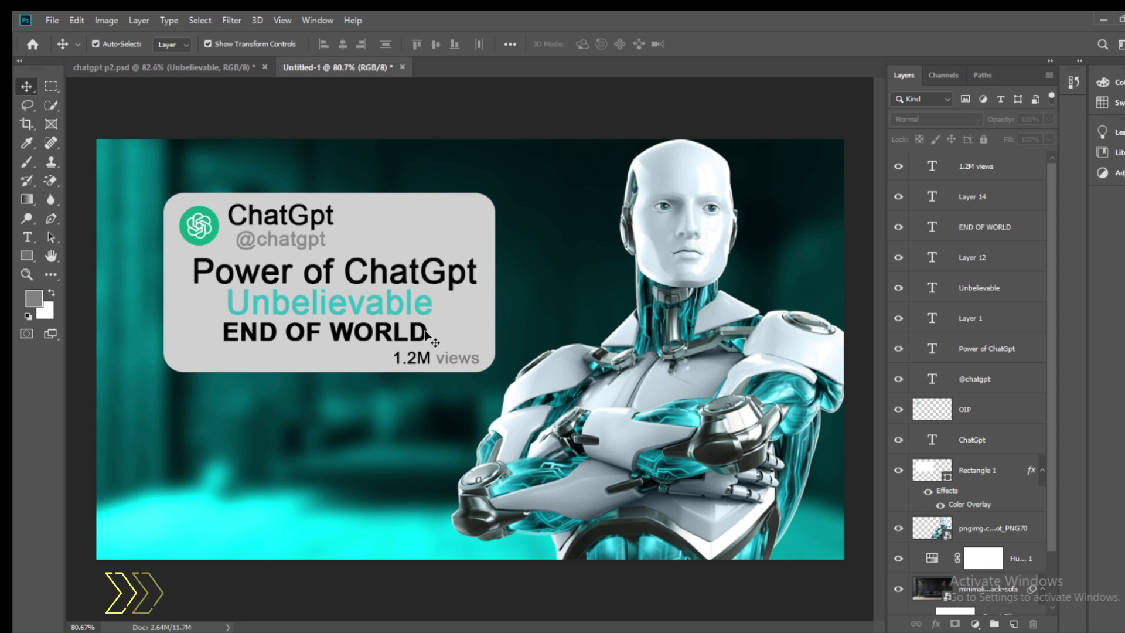
- Group the card rectangle with the logo and all text layers, from Rectangle 1 up to "1.2M views"
left_click(972, 475)
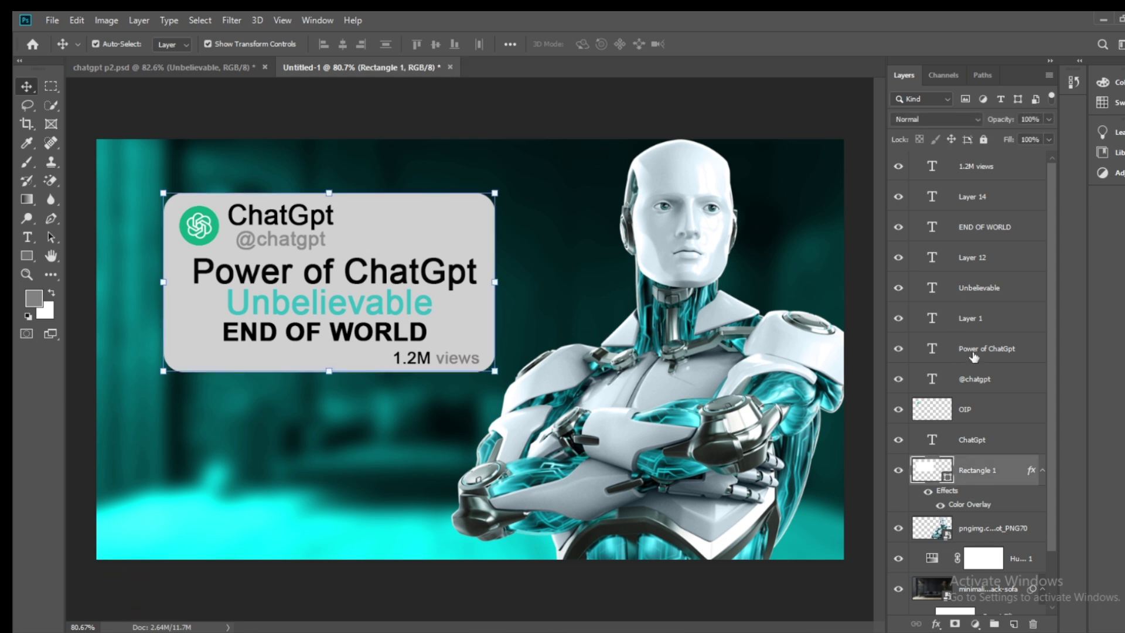
left_click(974, 167, "shift")
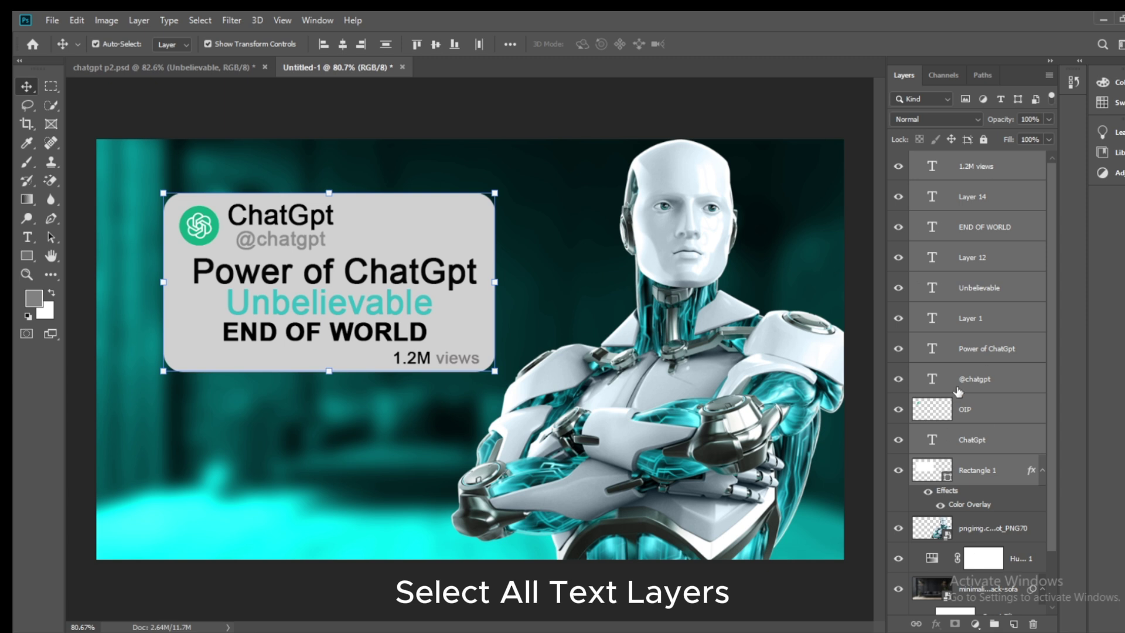
key("ctrl+g")
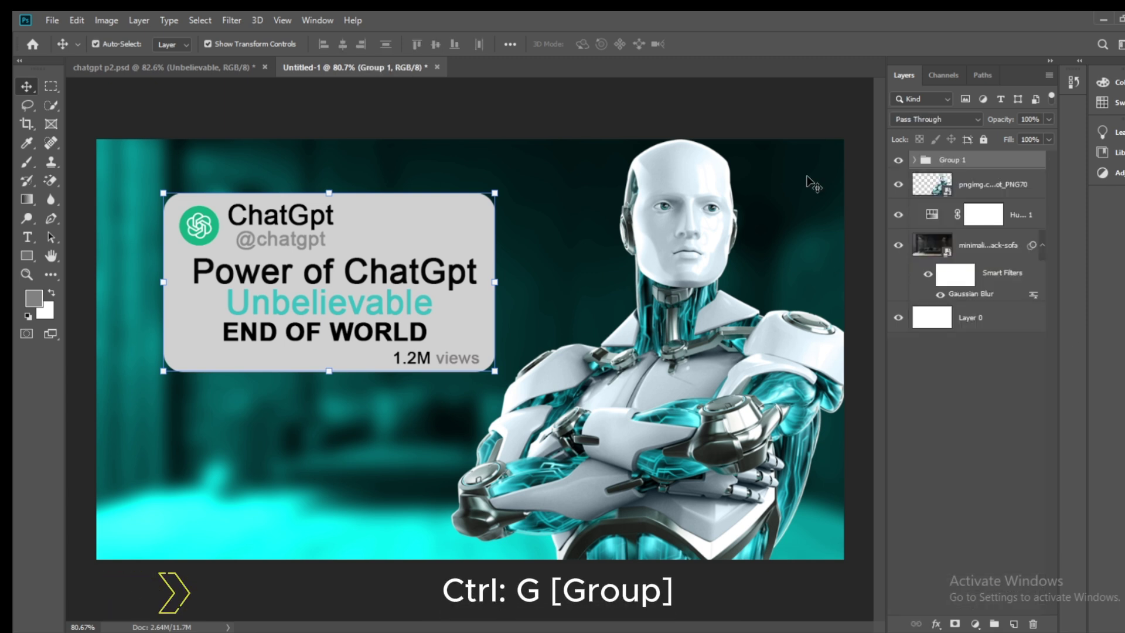
- Scale the "Power of ChatGpt" headline to 85.63% and center it within the card
left_click(335, 268)
left_click(347, 271)
left_click_drag(334, 253, 335, 259)
left_click_drag(357, 242, 366, 242)
key("ctrl+z")
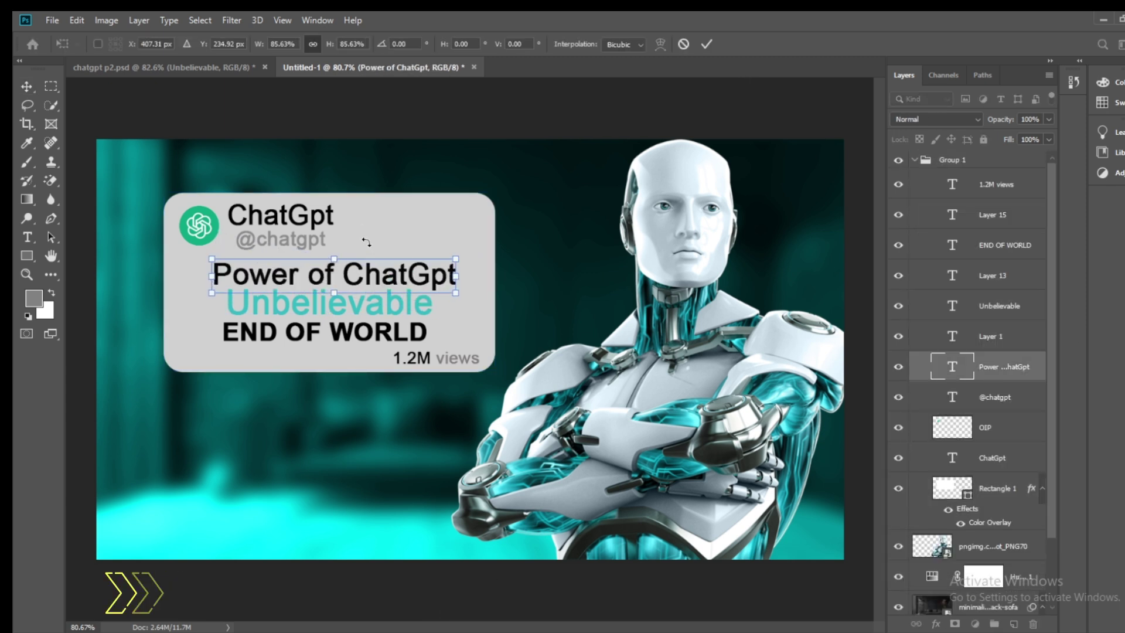
key("Return")
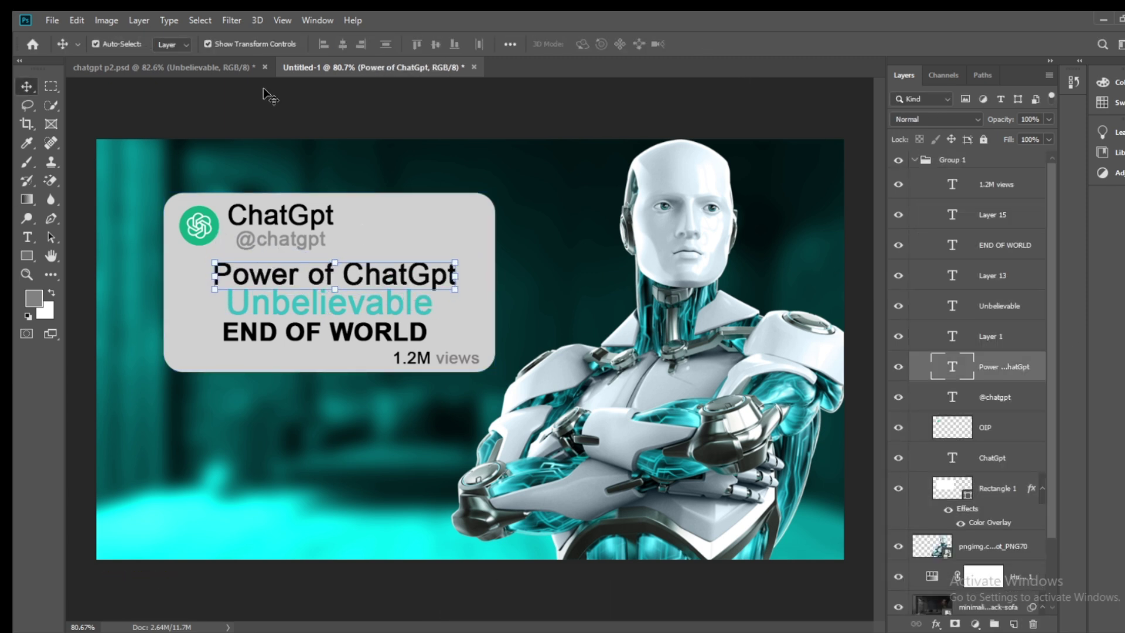
left_click(913, 160)
left_click_drag(359, 255, 437, 224)
left_click(914, 160)
key("ctrl+z")
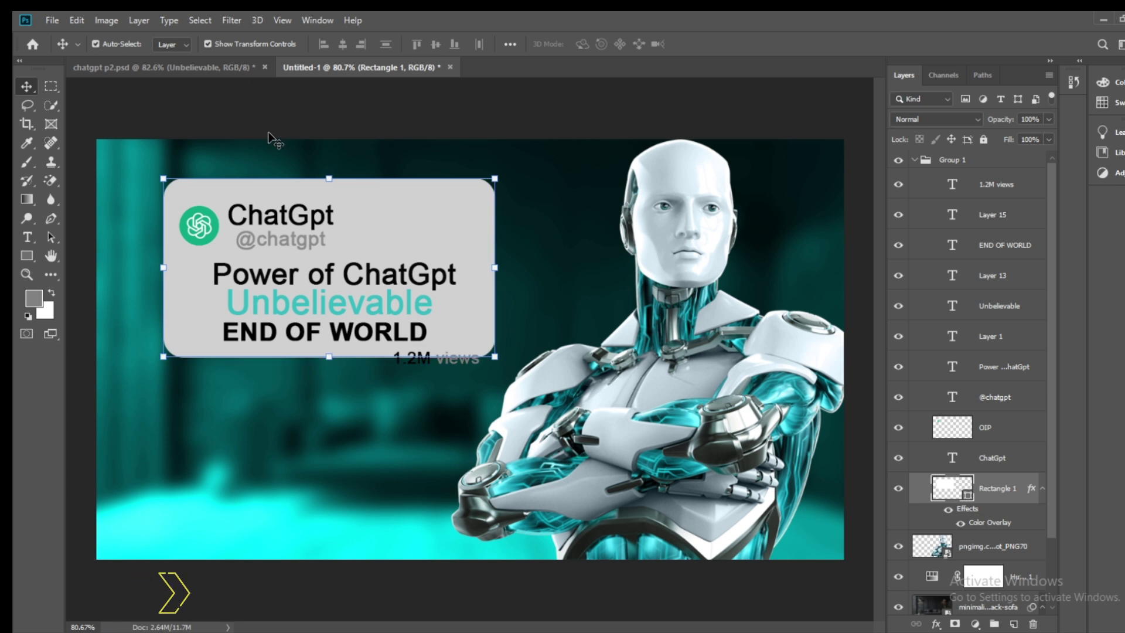
key("ctrl+z")
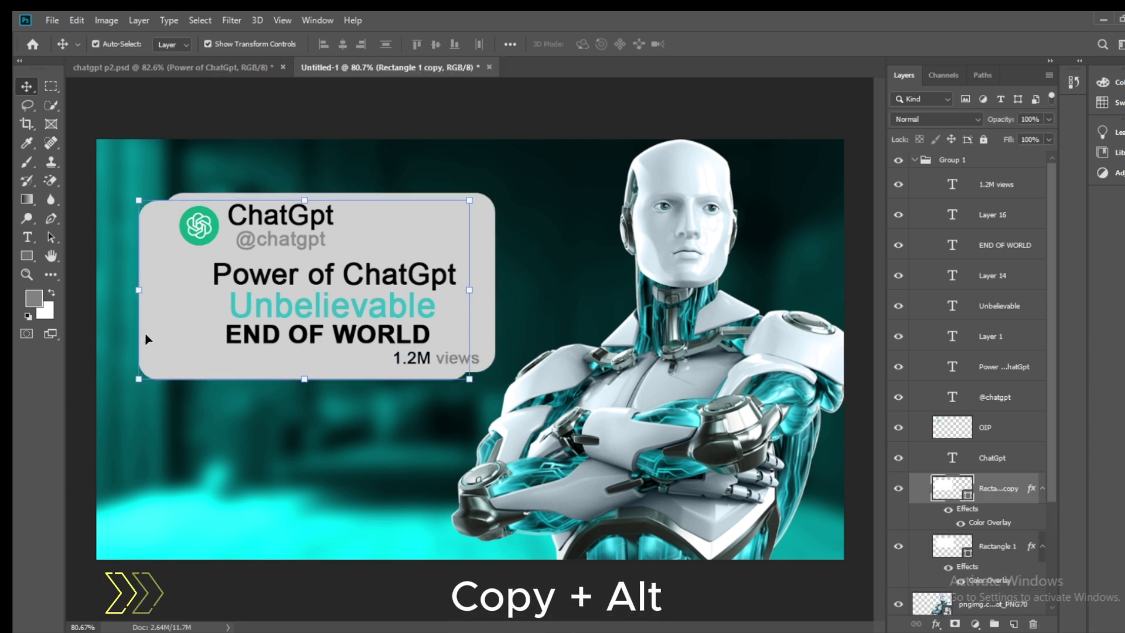
- Place a copy of the card rectangle below the card and give the original a black drop shadow with 100% opacity, 26% spread and 38 px size
left_click_drag(146, 339, 101, 541)
left_click(363, 217)
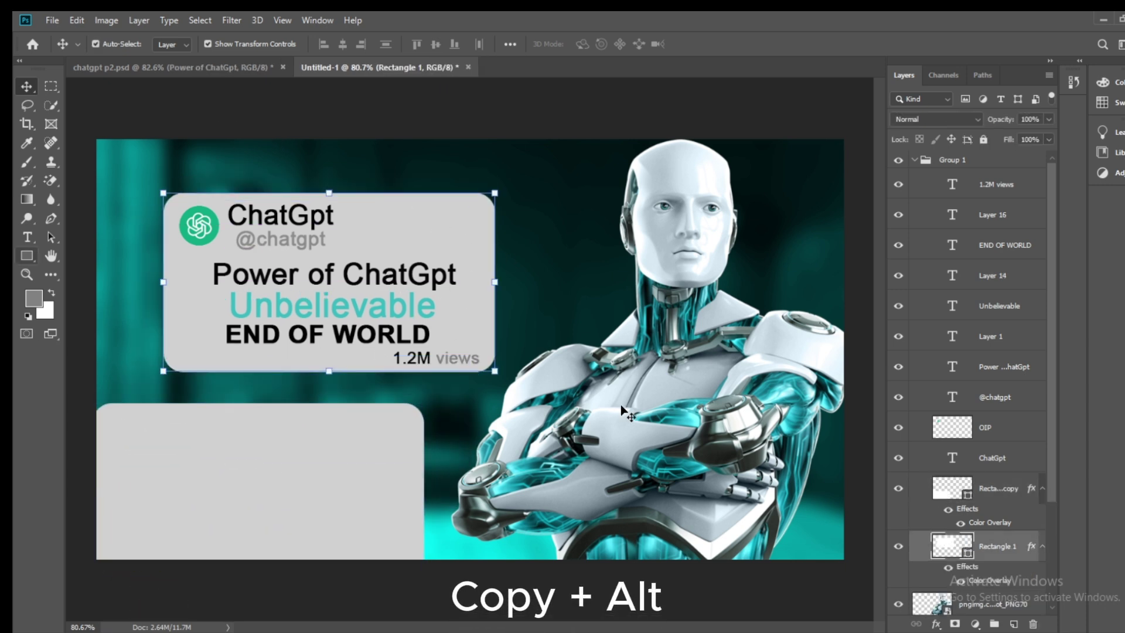
left_click(935, 623)
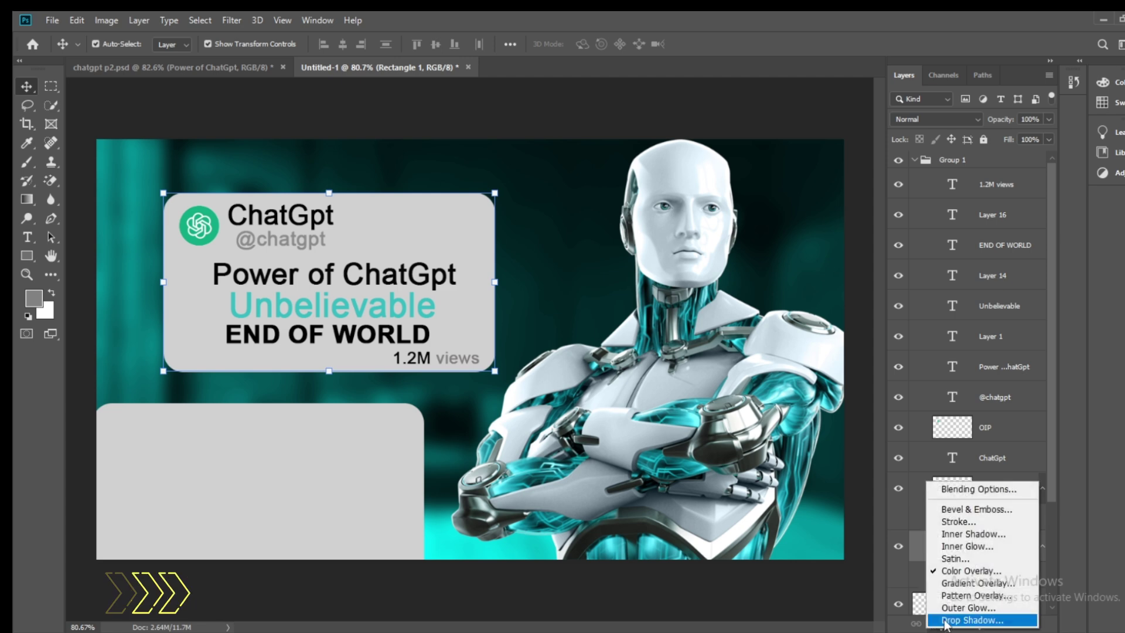
left_click(966, 609)
left_click(729, 433)
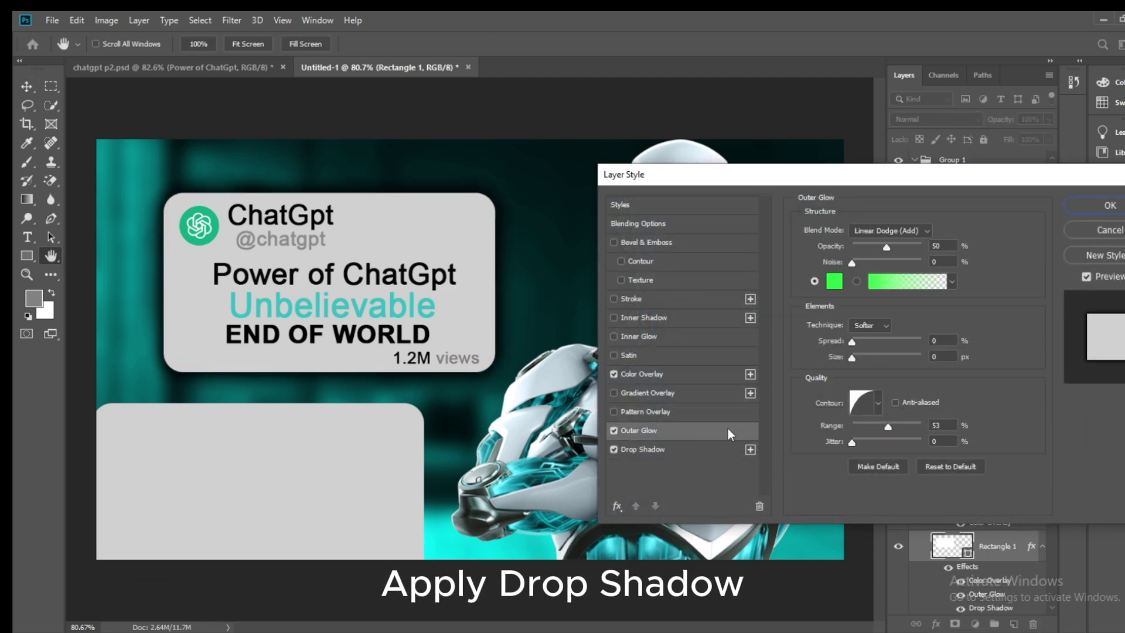
left_click(643, 449)
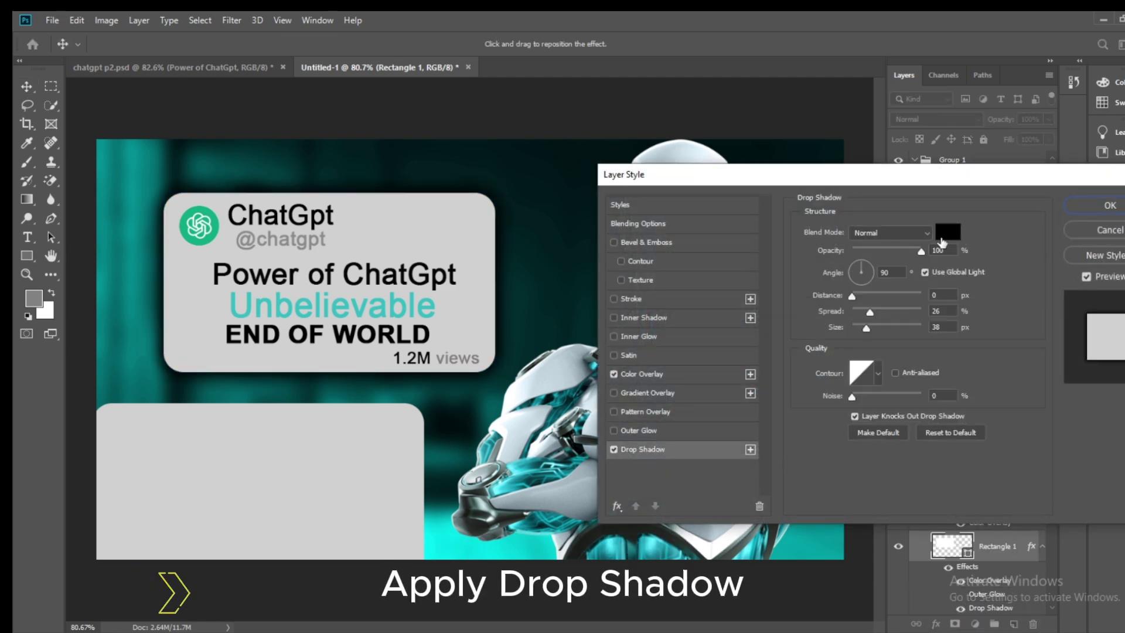
left_click(1109, 205)
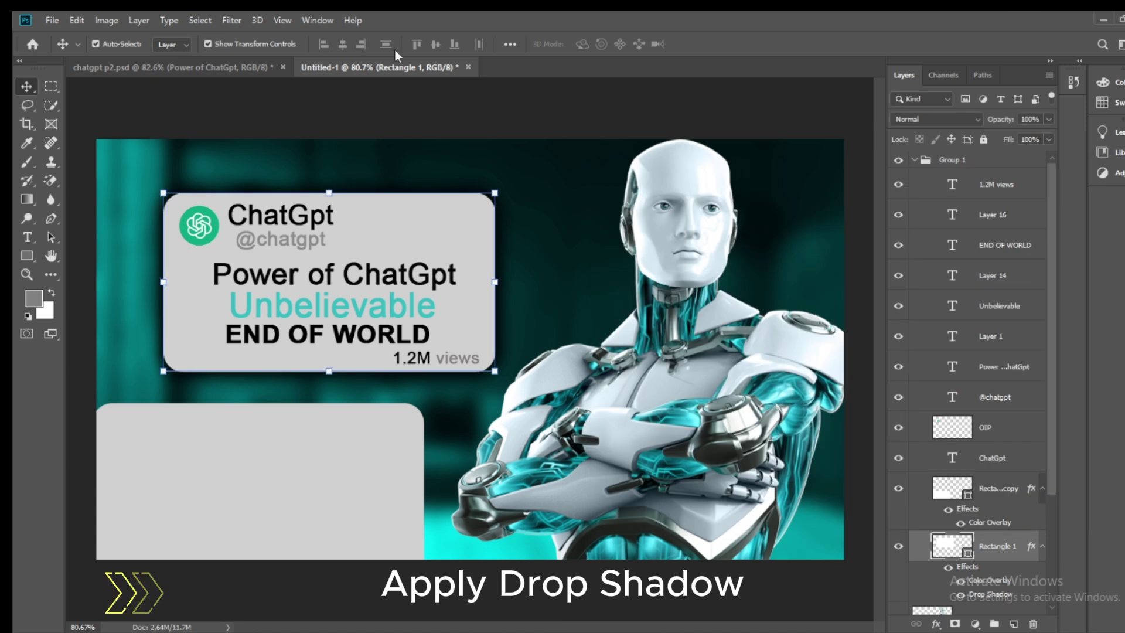
- Move the rectangle copy back over the card, offset to the left, and reorder its layer beneath the original rectangle
left_click_drag(327, 492, 366, 284)
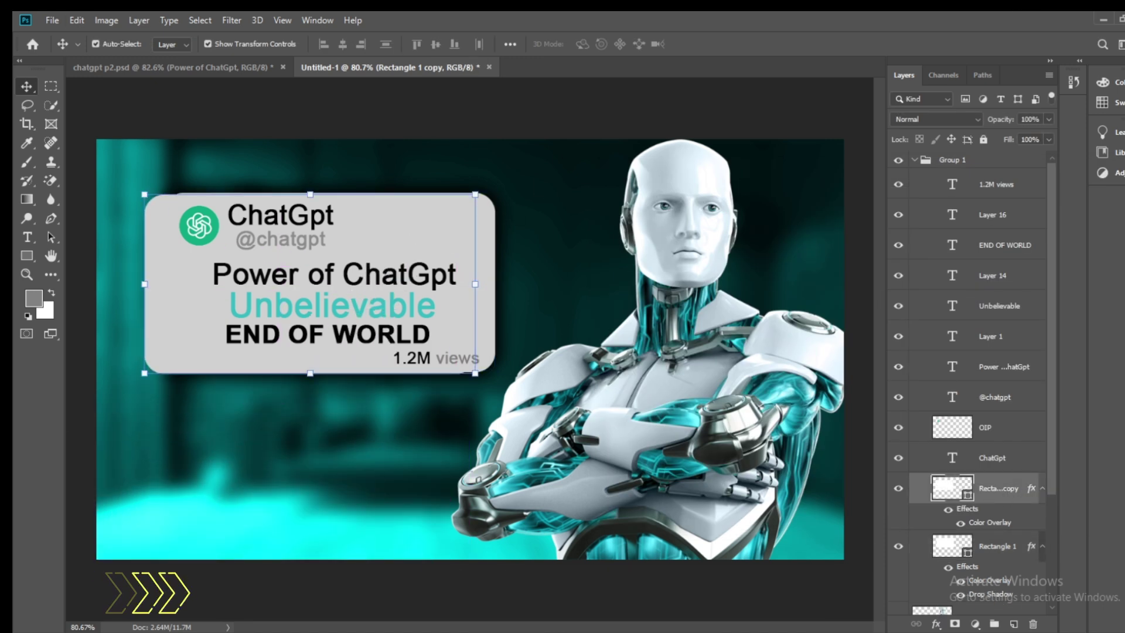
left_click(898, 494)
left_click(898, 493)
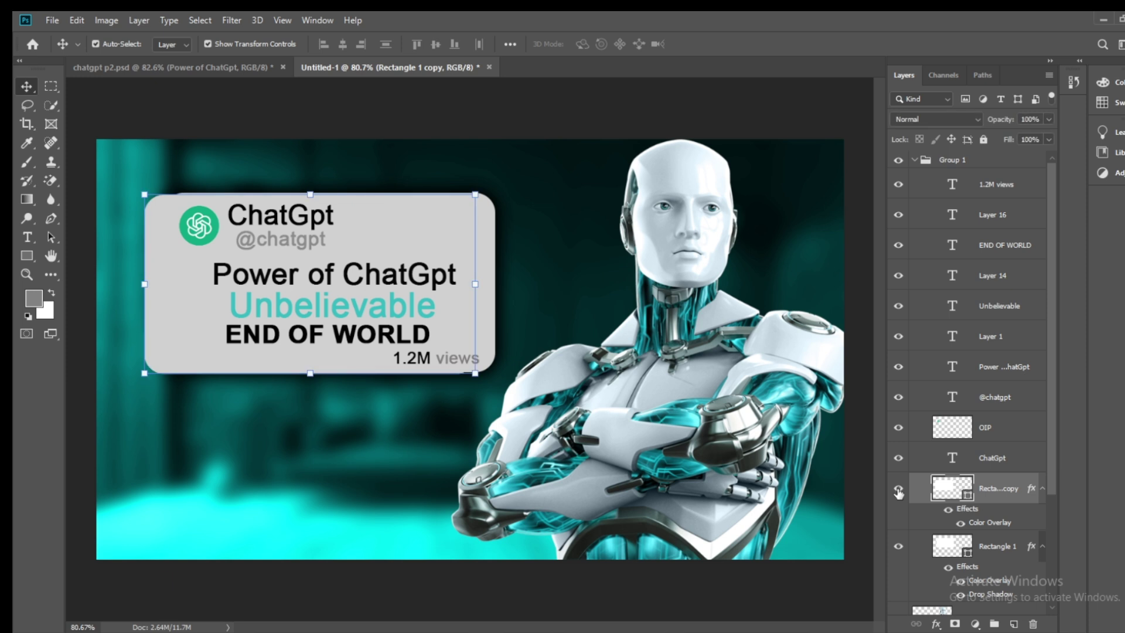
left_click(898, 493)
left_click(898, 428)
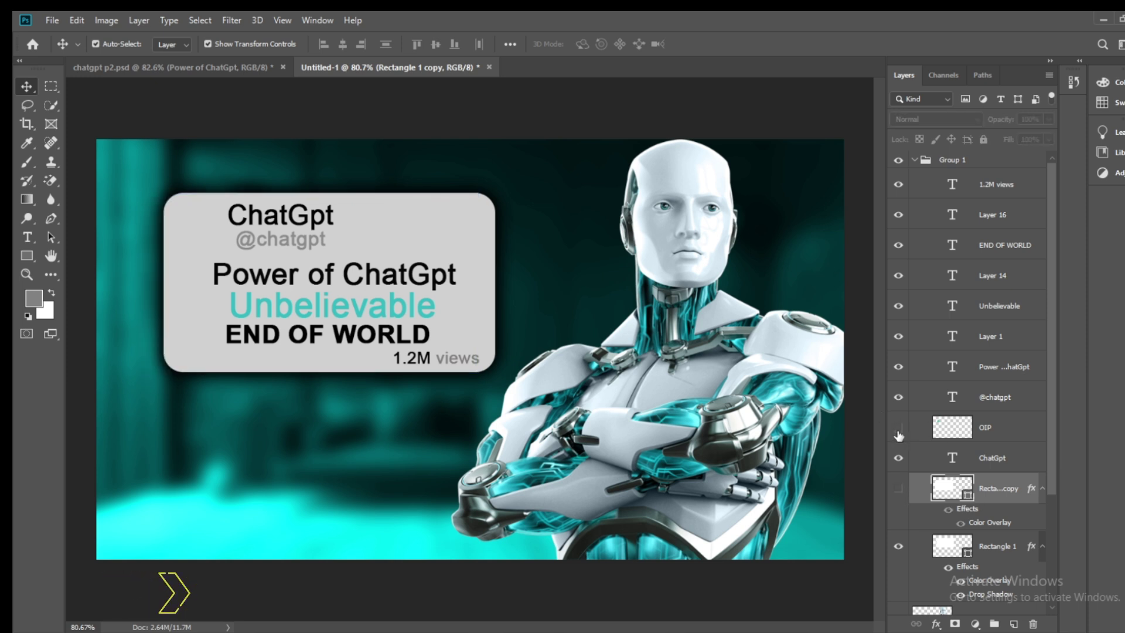
left_click(898, 429)
left_click(898, 548)
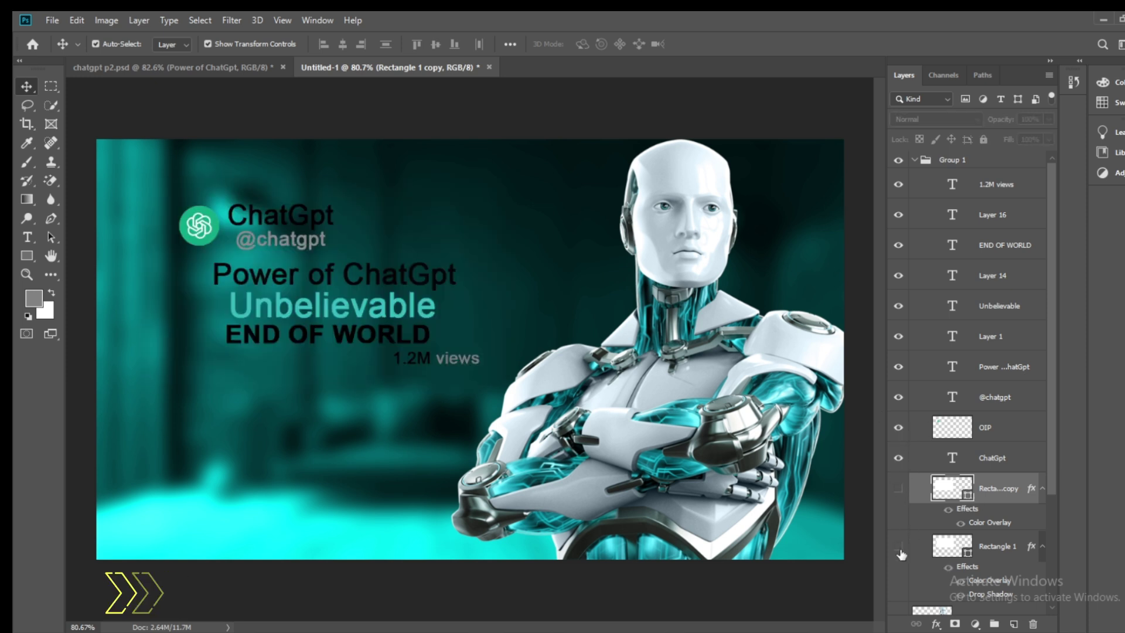
left_click(898, 548)
left_click(898, 490)
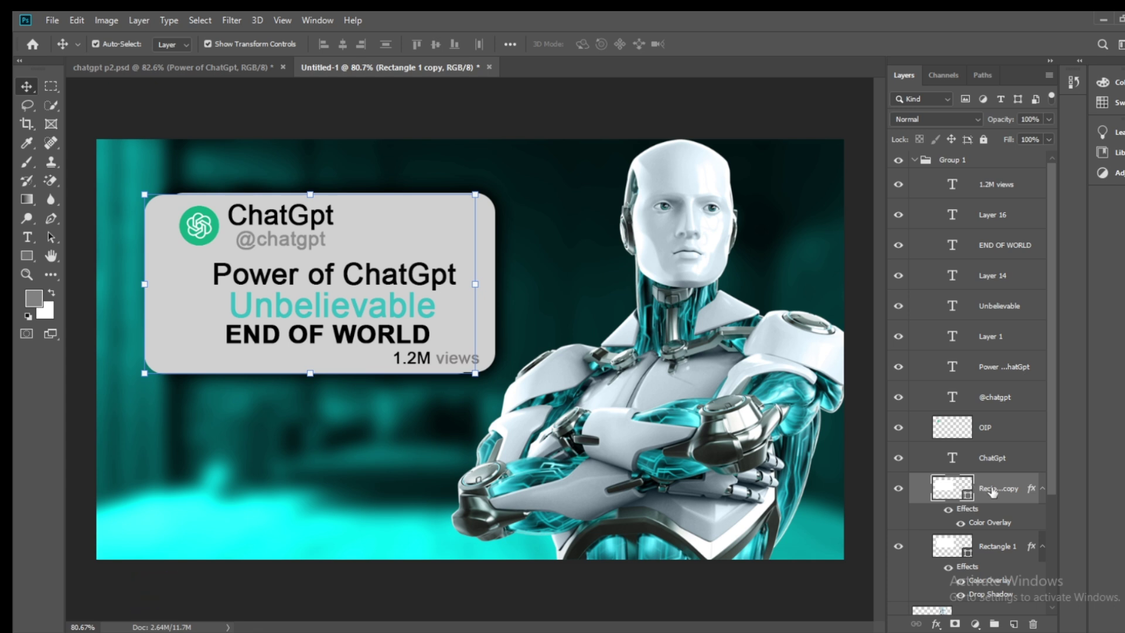
left_click_drag(993, 492, 1004, 571)
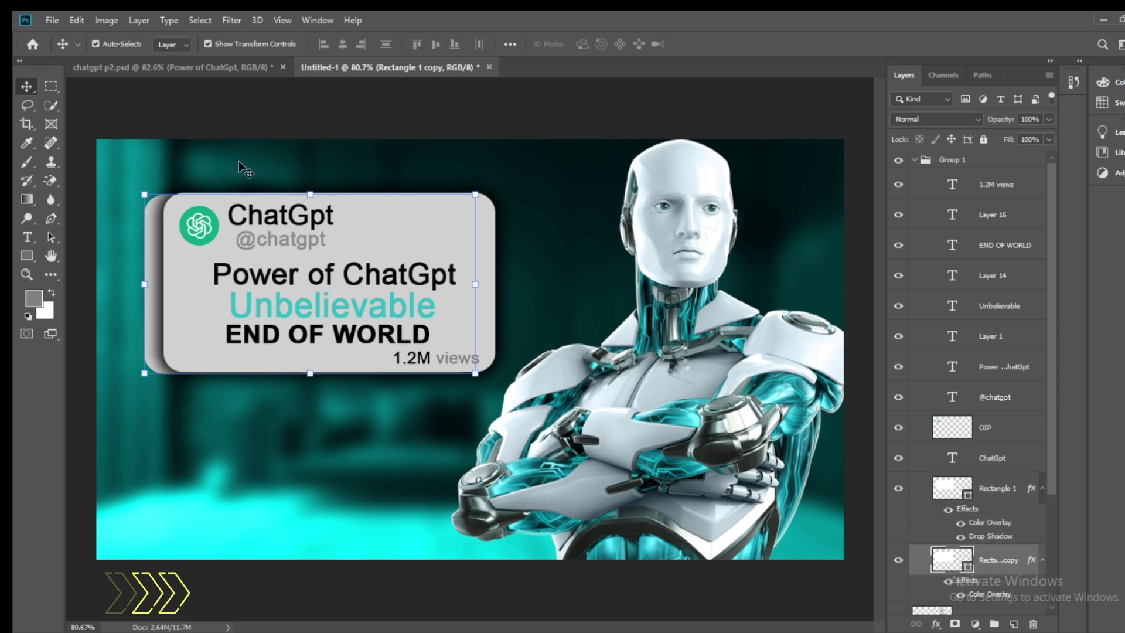
- Align the rectangle copy behind the card so only a thin edge shows along the card's left side
left_click(130, 112)
left_click_drag(146, 302, 134, 498)
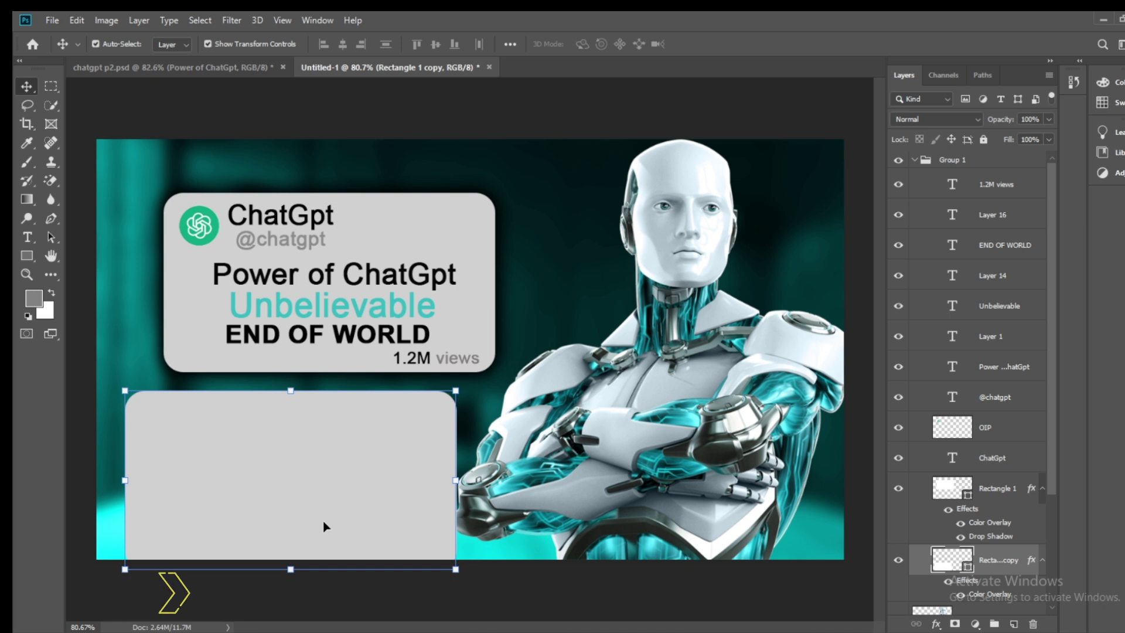
left_click_drag(326, 526, 344, 328)
left_click_drag(357, 325, 367, 327)
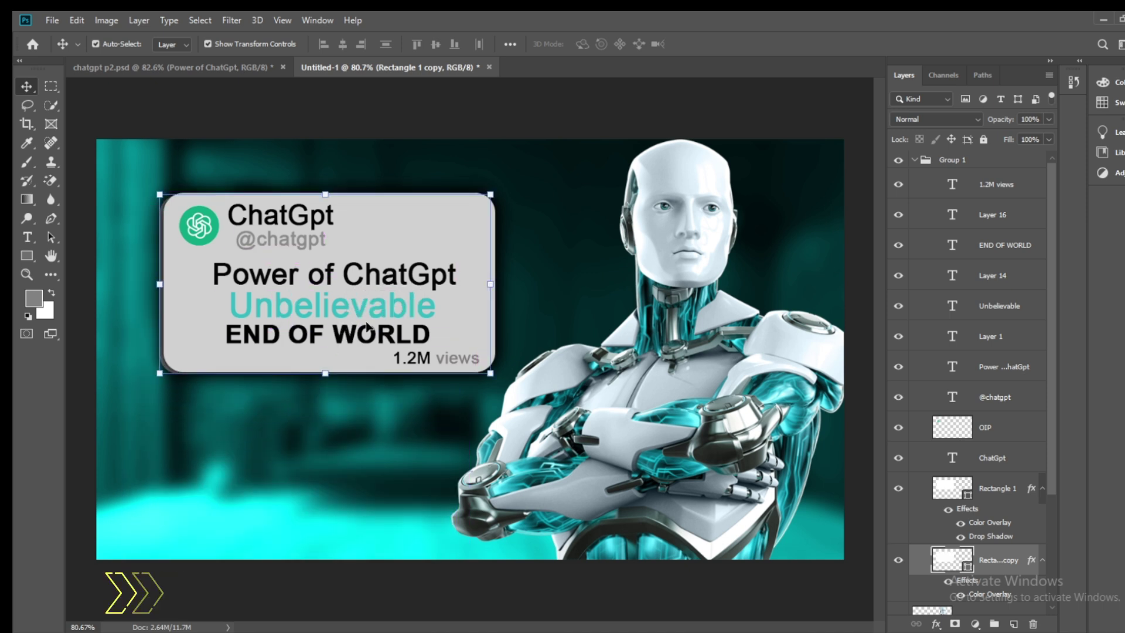
left_click(982, 166)
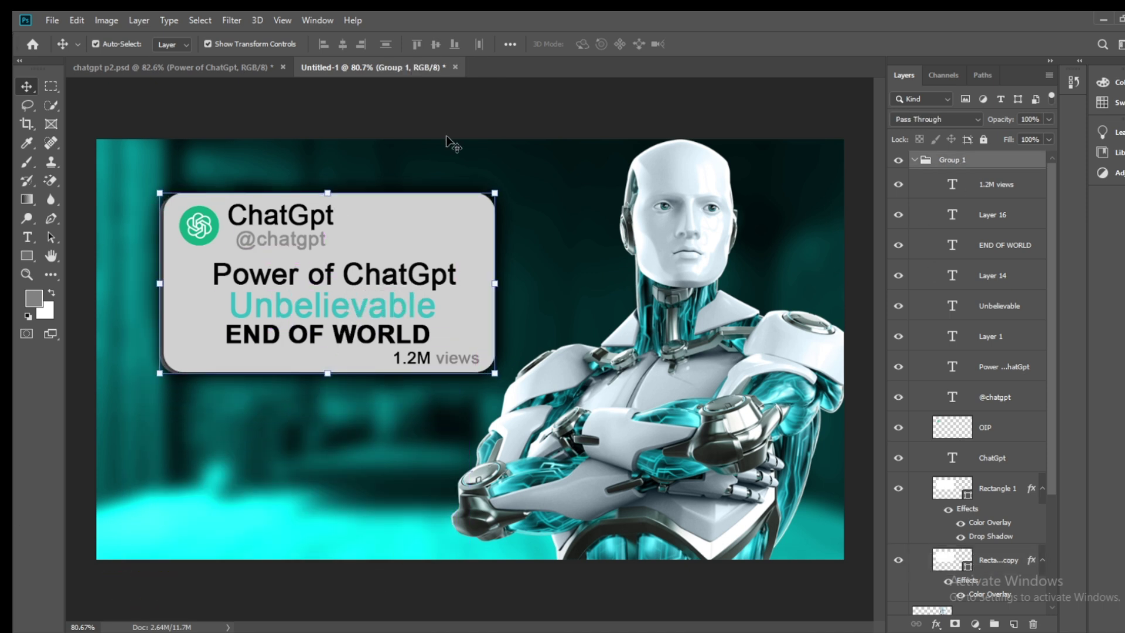
left_click_drag(495, 378, 525, 356)
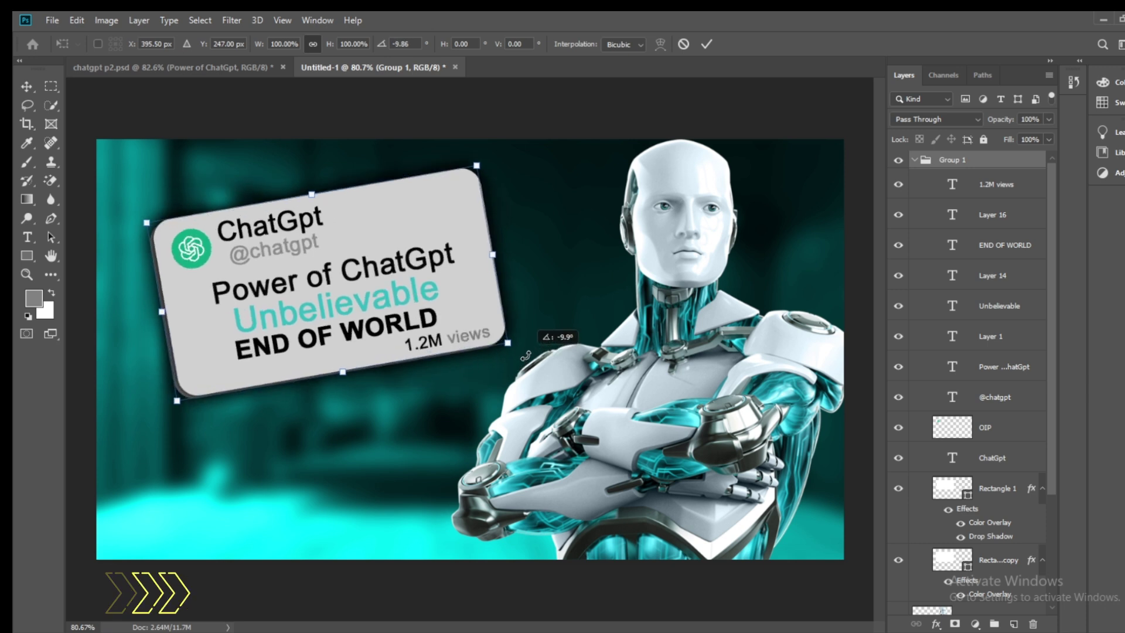
key("ctrl+z")
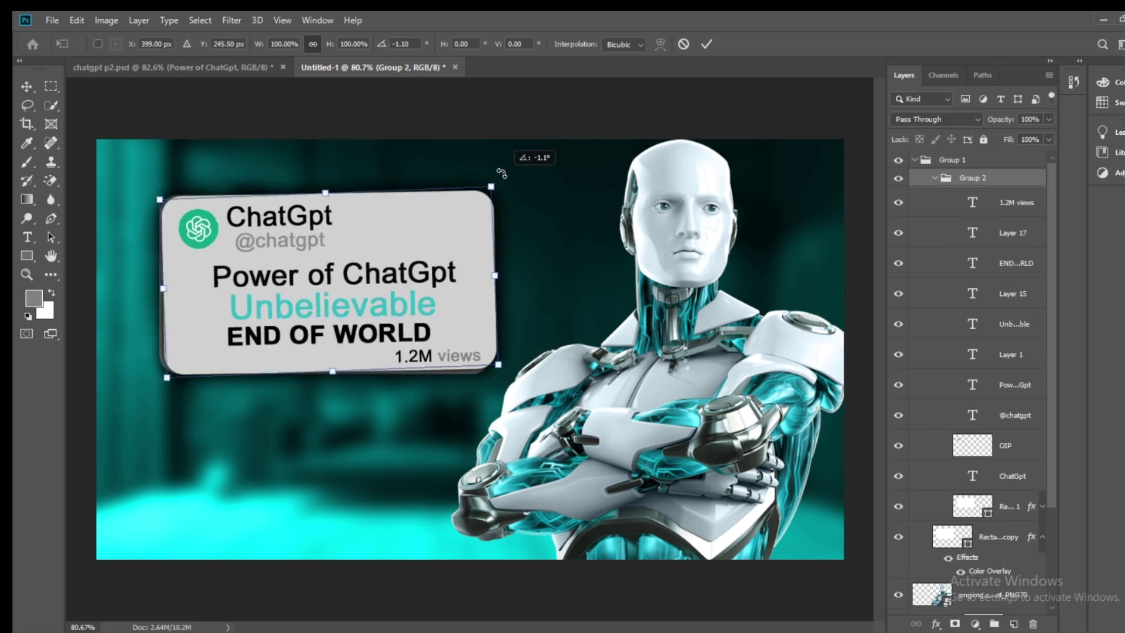
- Group the front card with its contents, leaving out the back rectangle, rotate that group to -6.92°, and nudge it slightly left and down
left_click_drag(497, 165, 503, 146)
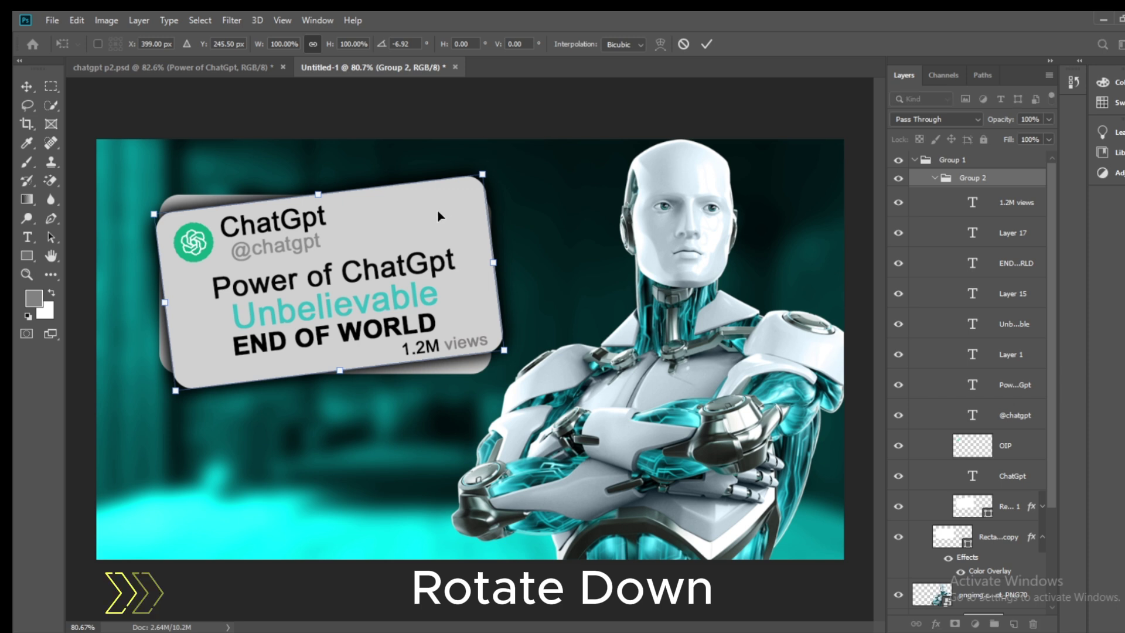
mouse_move(440, 217)
left_mouse_down()
mouse_move(411, 215)
mouse_move(437, 218)
left_mouse_up()
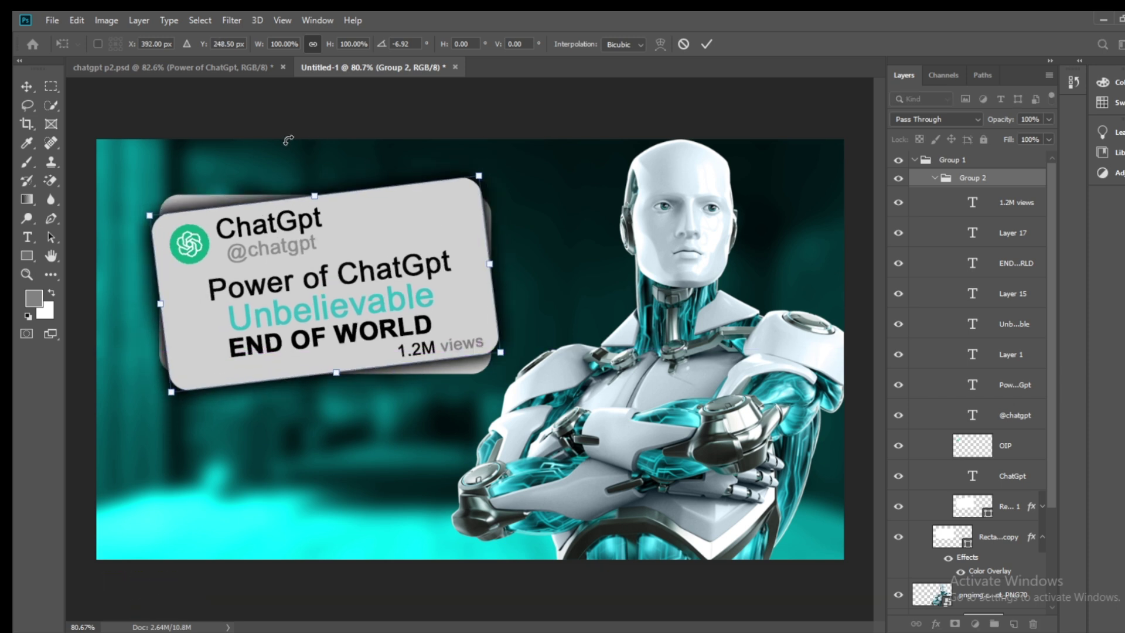
key("Return")
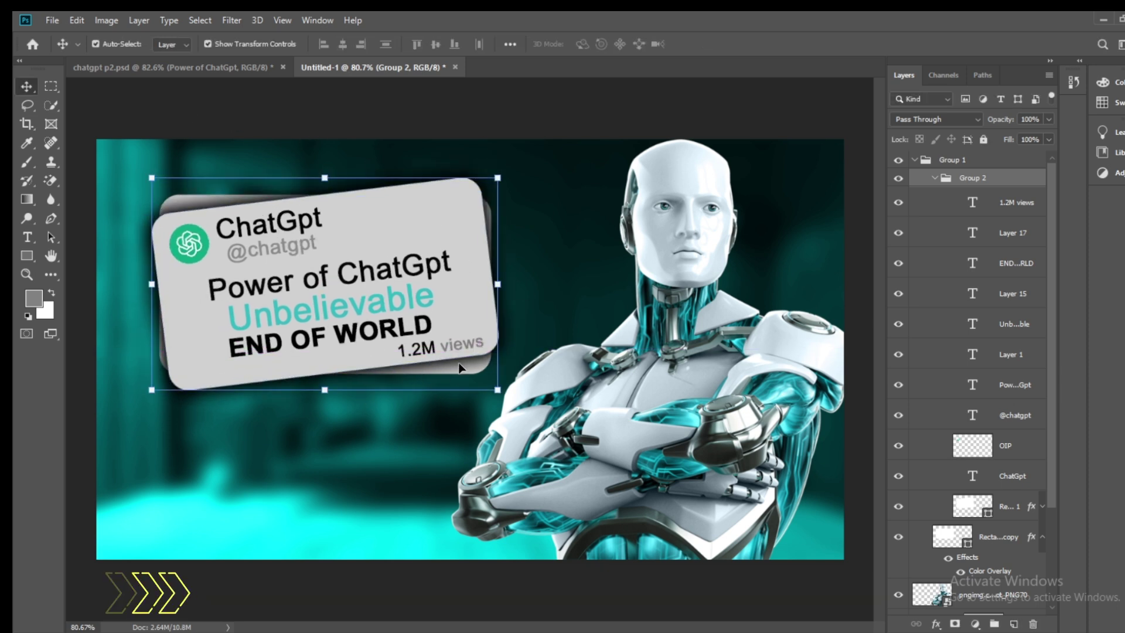
left_click(146, 133)
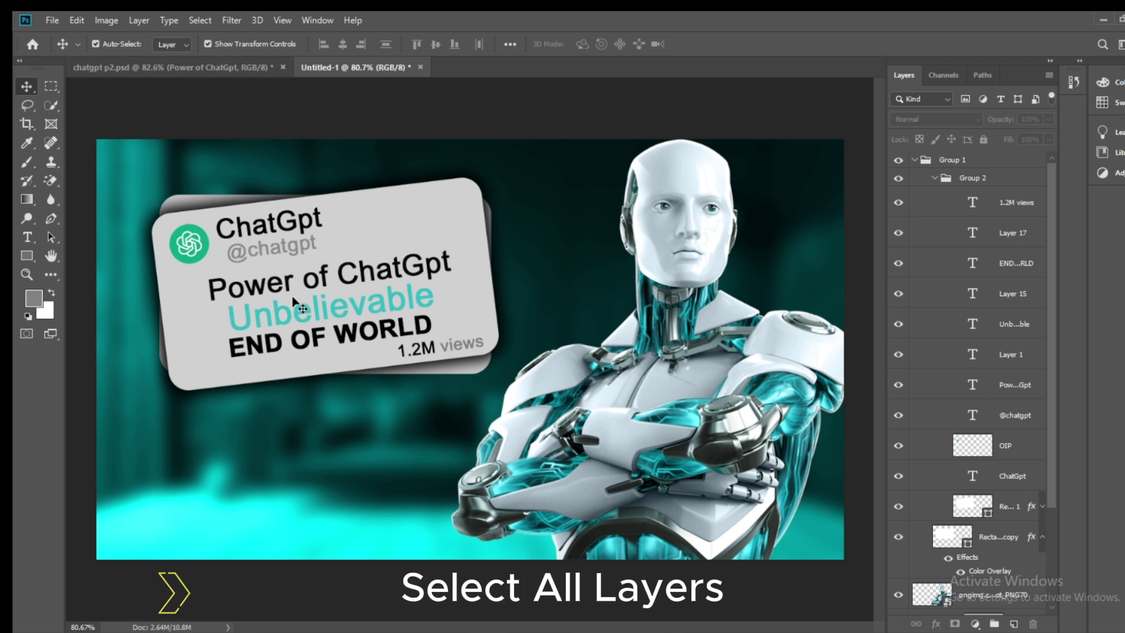
- Group the three headline lines "Power of ChatGpt", "Unbelievable" and "END OF WORLD" together with the layers between them
left_click(993, 385)
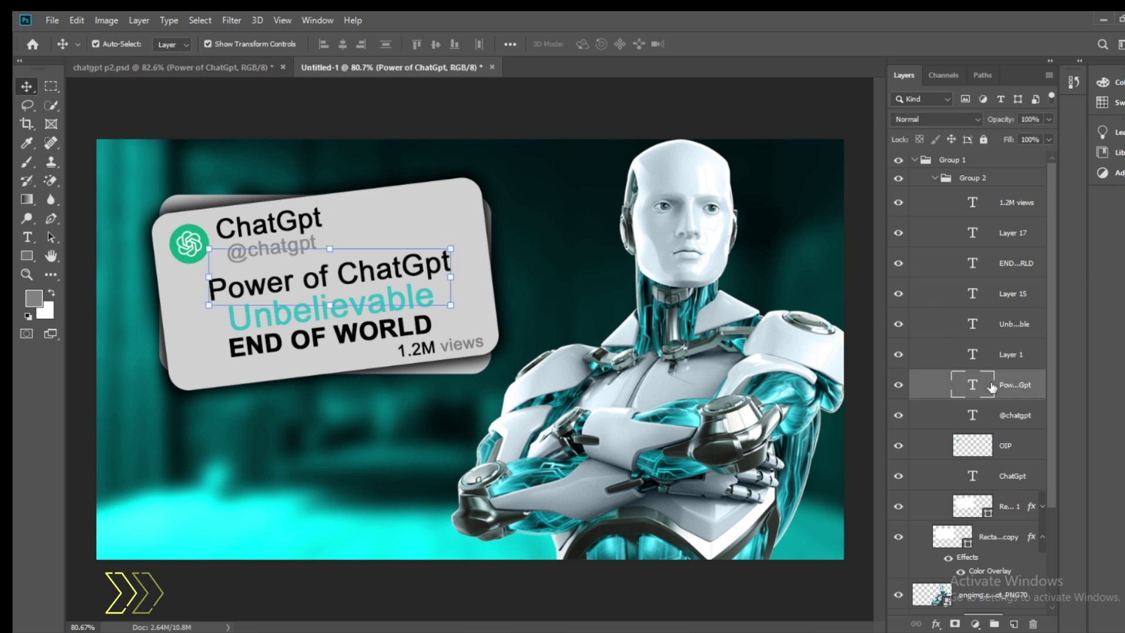
left_click(1010, 325, "shift")
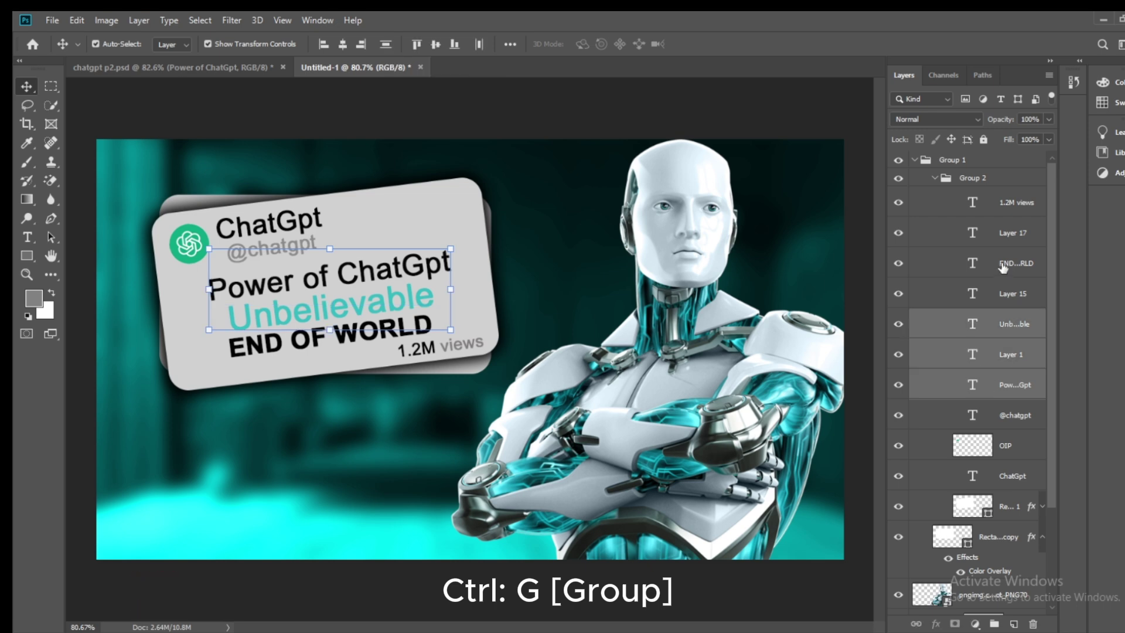
left_click(1002, 264, "shift")
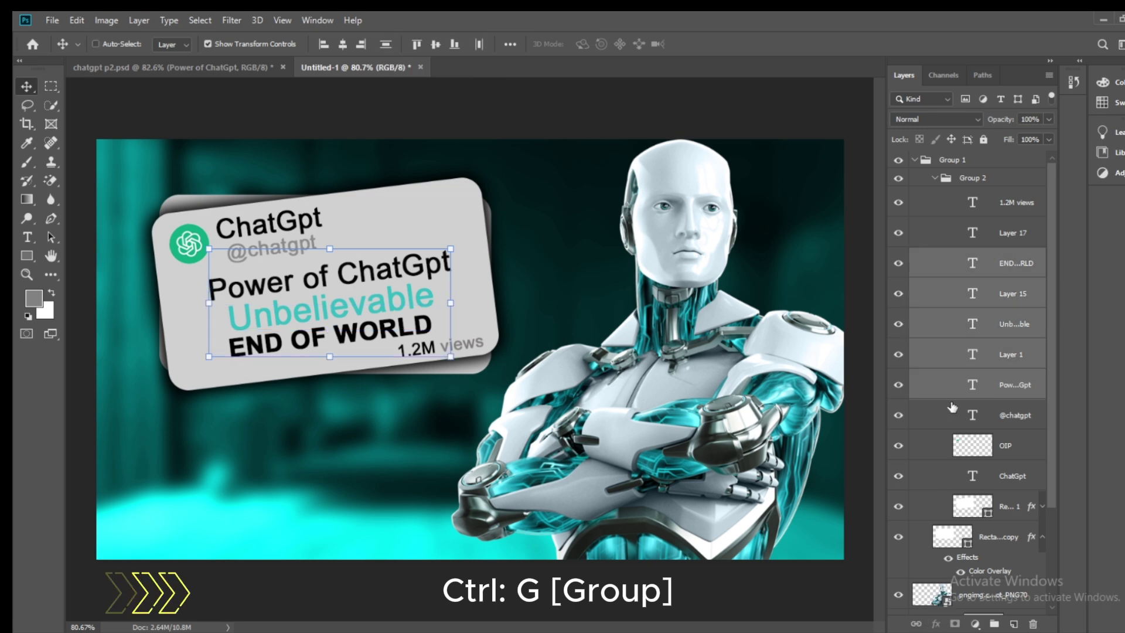
key("ctrl+g")
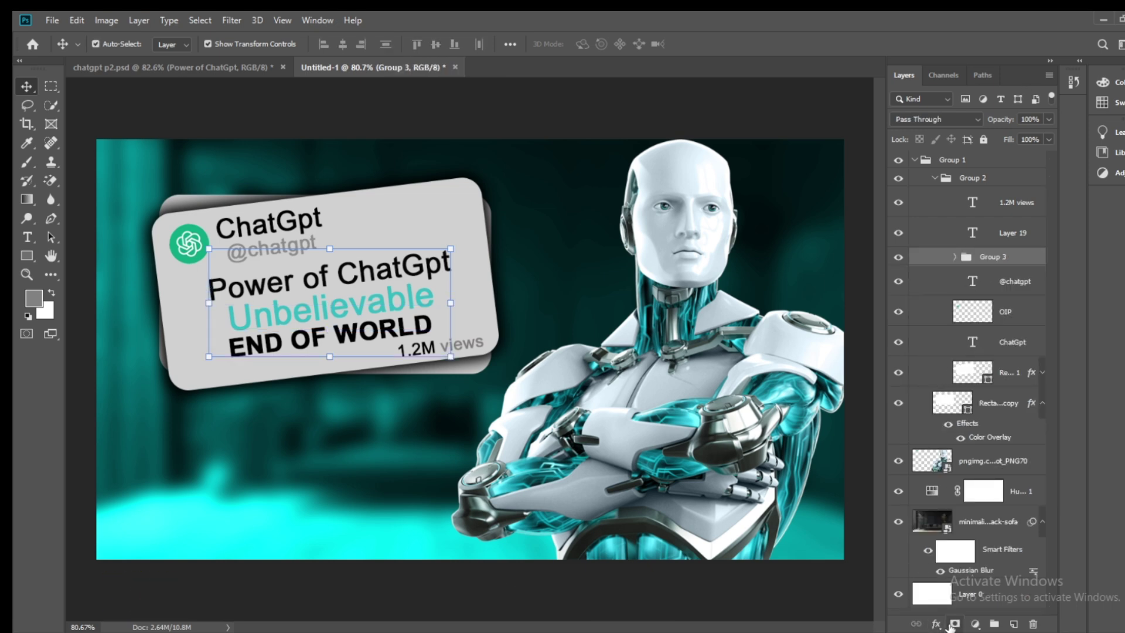
- Give the headline text group a black drop shadow with 100% opacity, 0 px distance, 4% spread and 4 px size
left_click(936, 624)
left_click(955, 614)
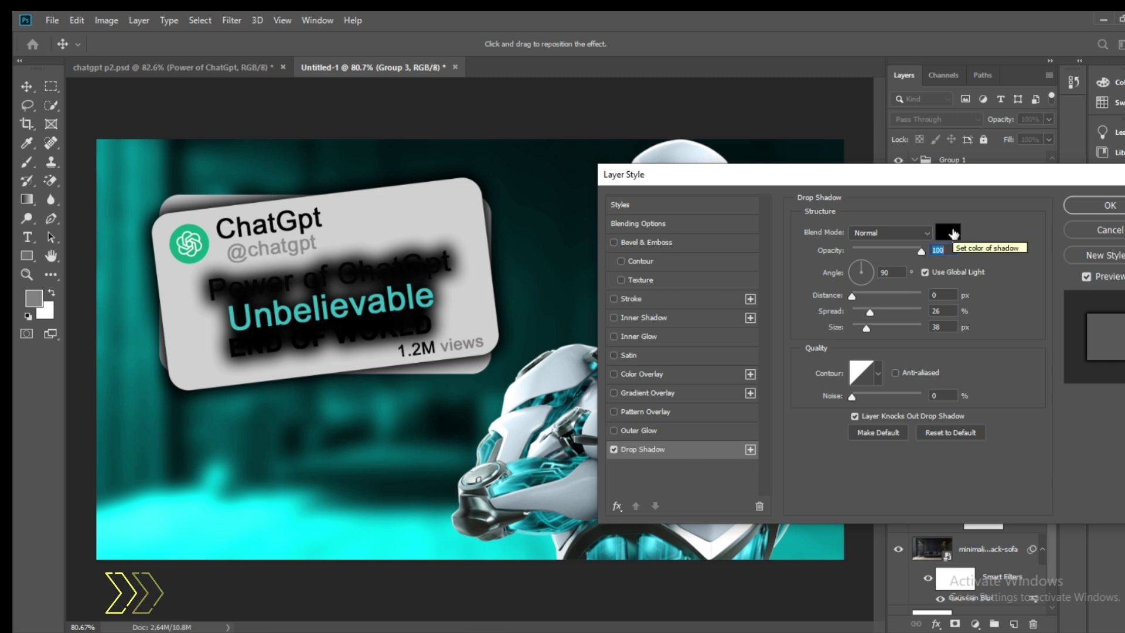
left_click(926, 326)
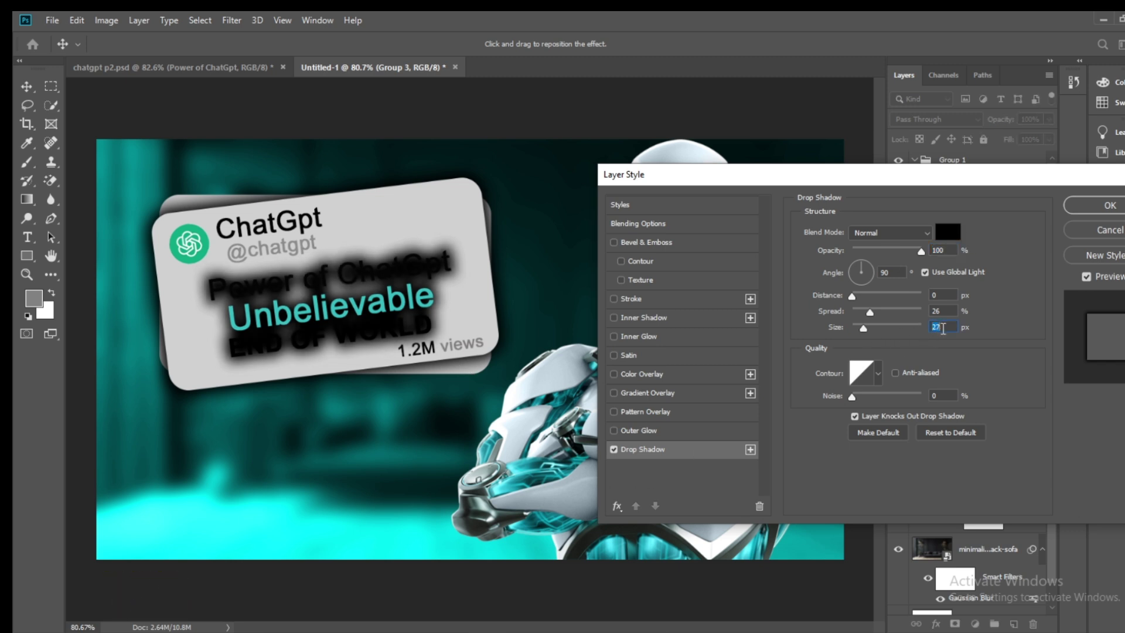
scroll(932, 326, "down", 20)
scroll(942, 309, "down", 19)
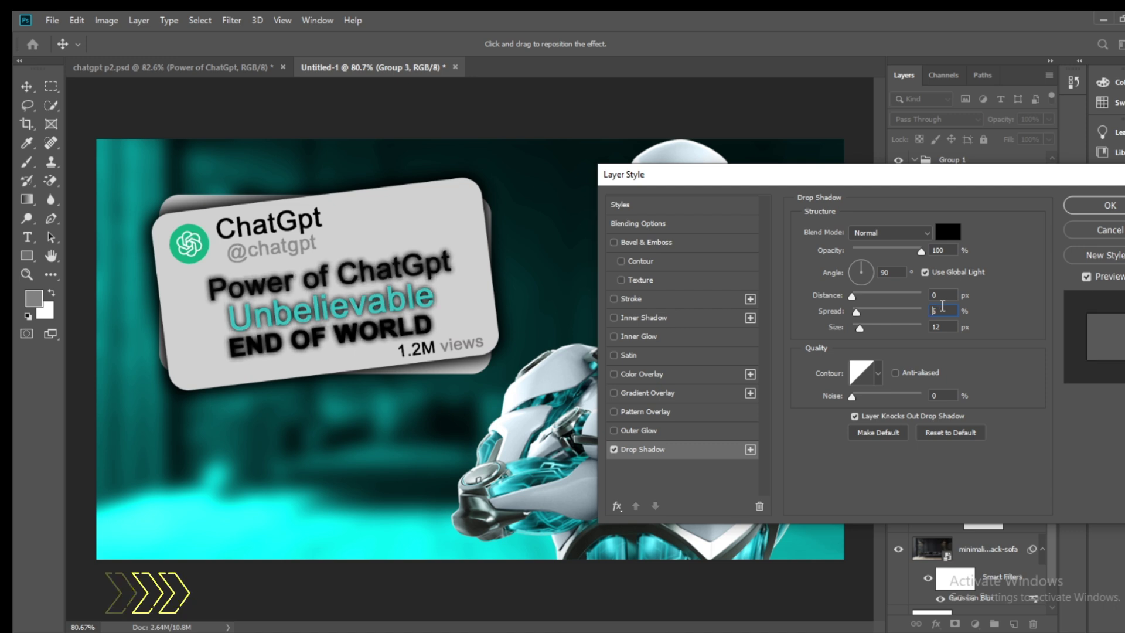
scroll(945, 309, "up", 4)
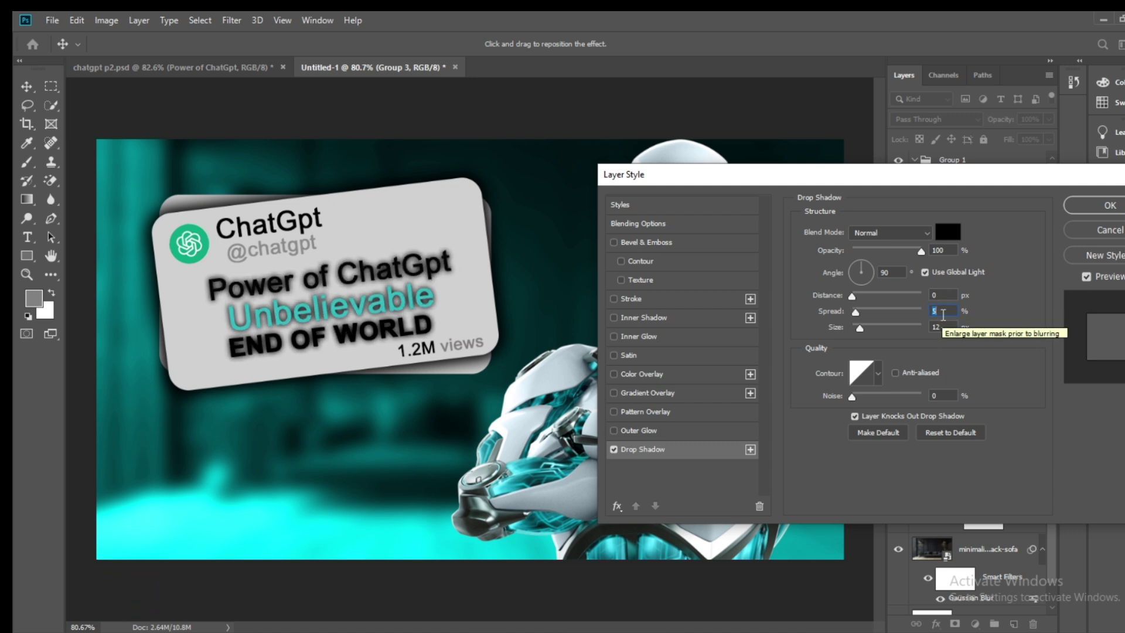
left_click(927, 324)
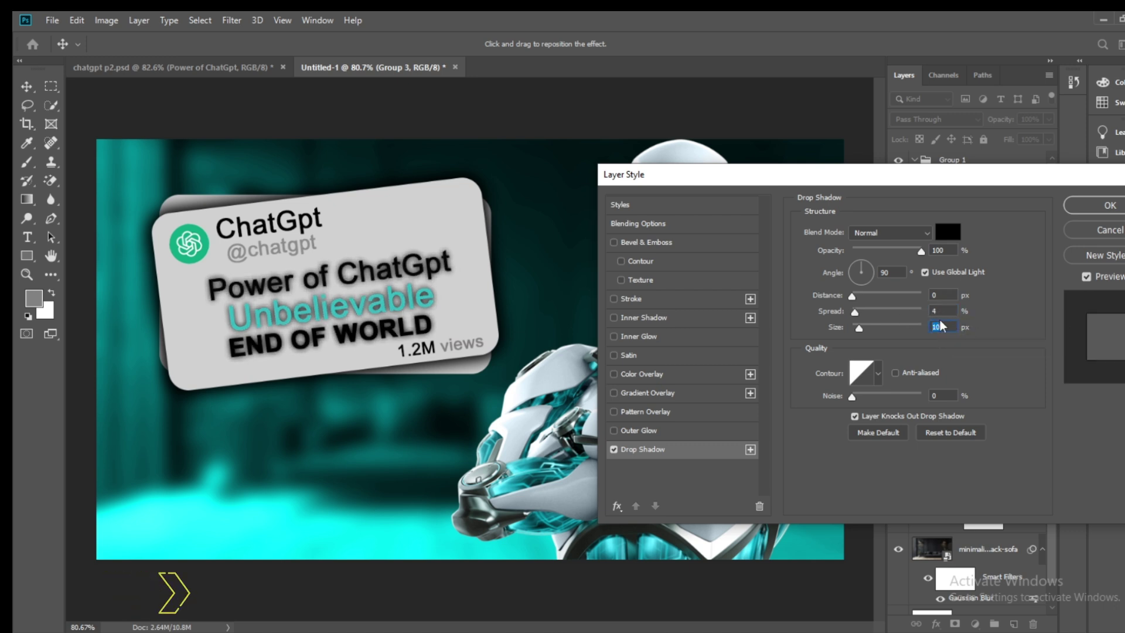
scroll(940, 327, "down", 6)
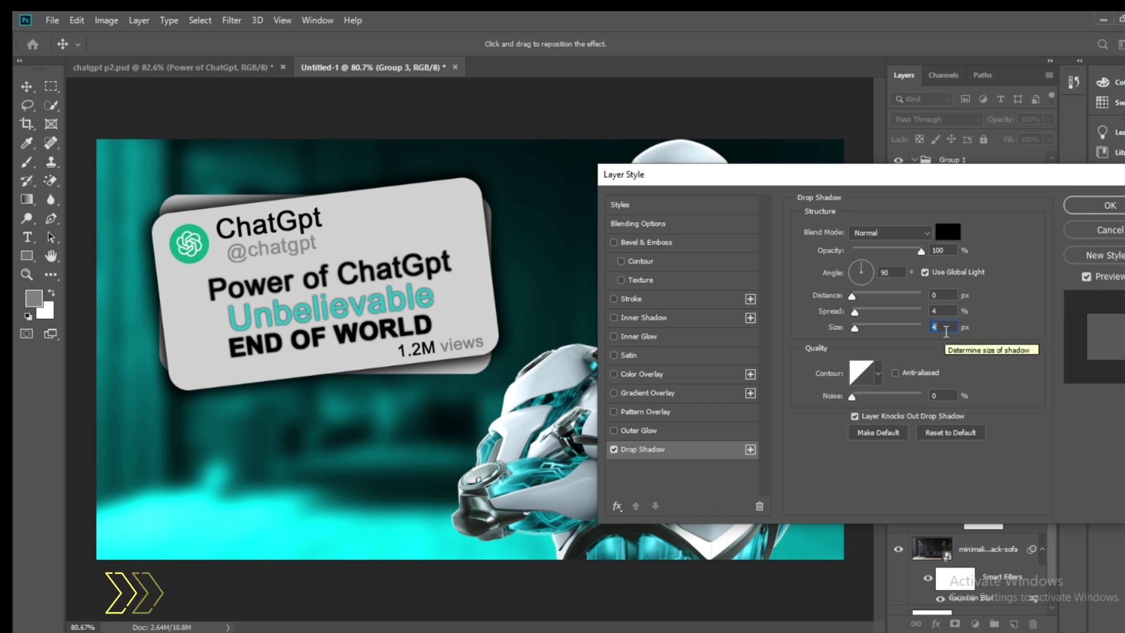
scroll(944, 328, "down", 2)
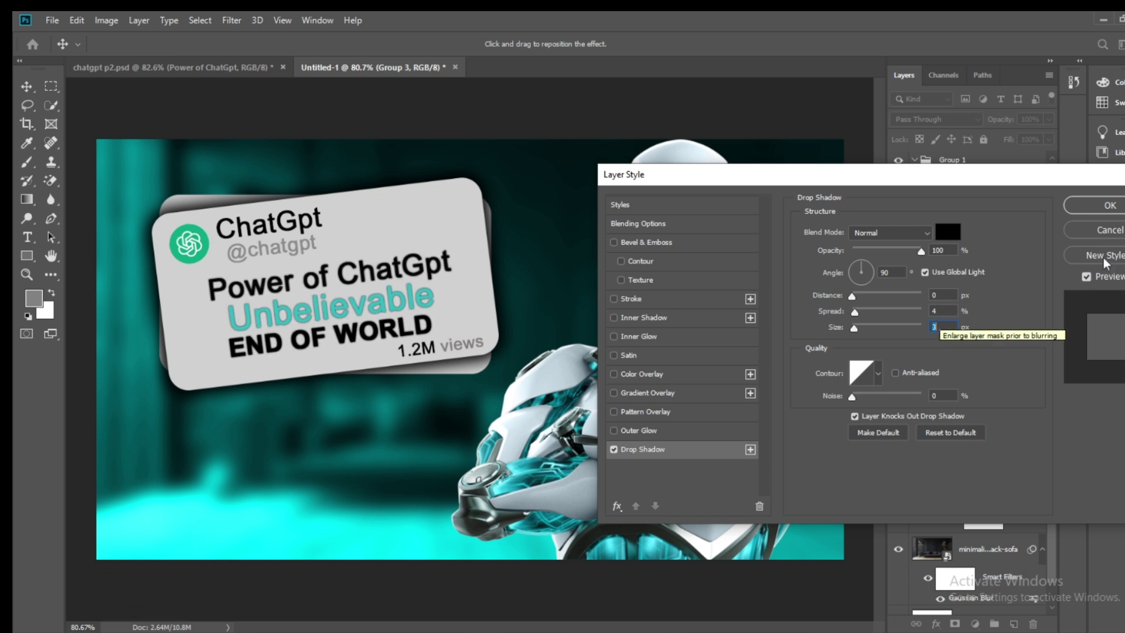
scroll(954, 324, "up", 1)
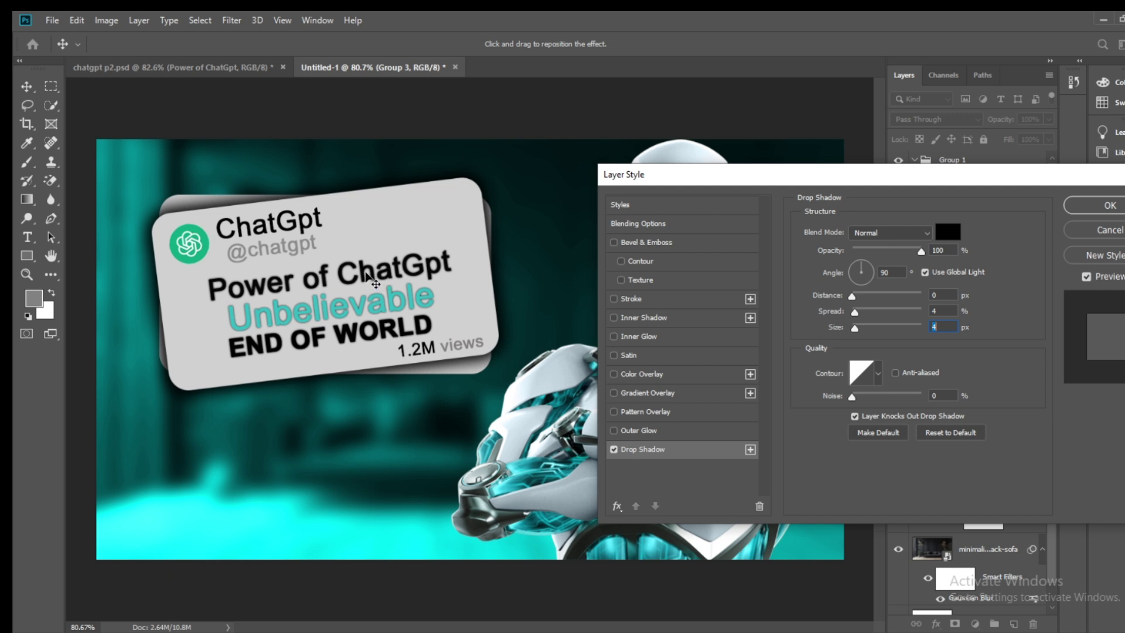
left_click(1110, 206)
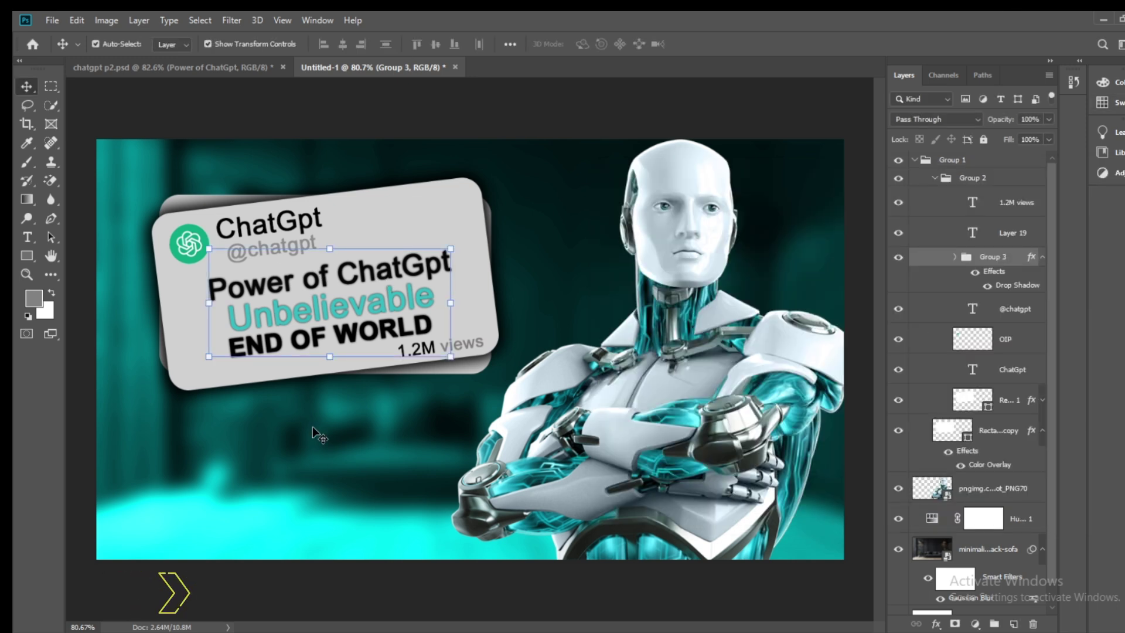
left_click(72, 106)
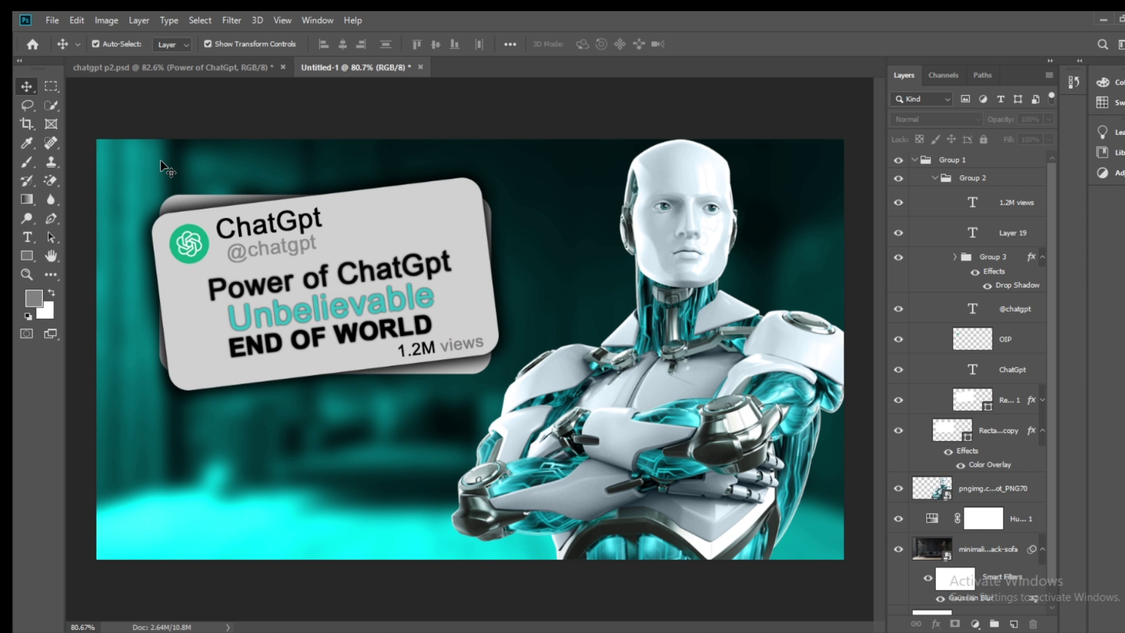
- Place a copy of the card's ChatGPT logo in the empty area below the card and scale it to about 181.6%
left_click(181, 256)
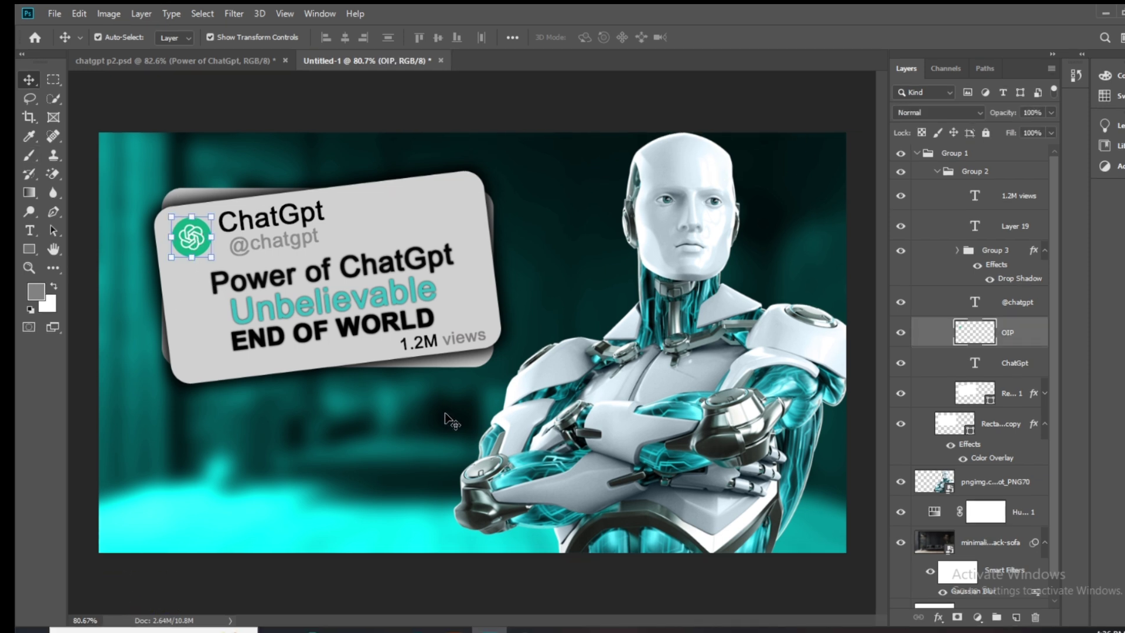
left_click_drag(192, 252, 312, 497)
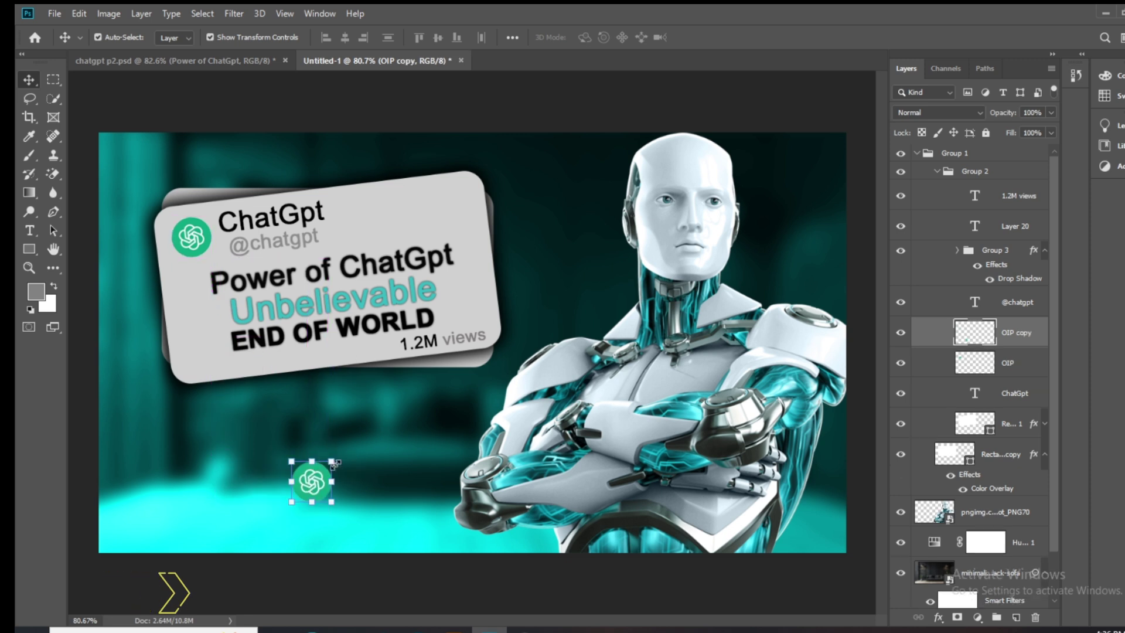
left_click_drag(333, 460, 365, 427)
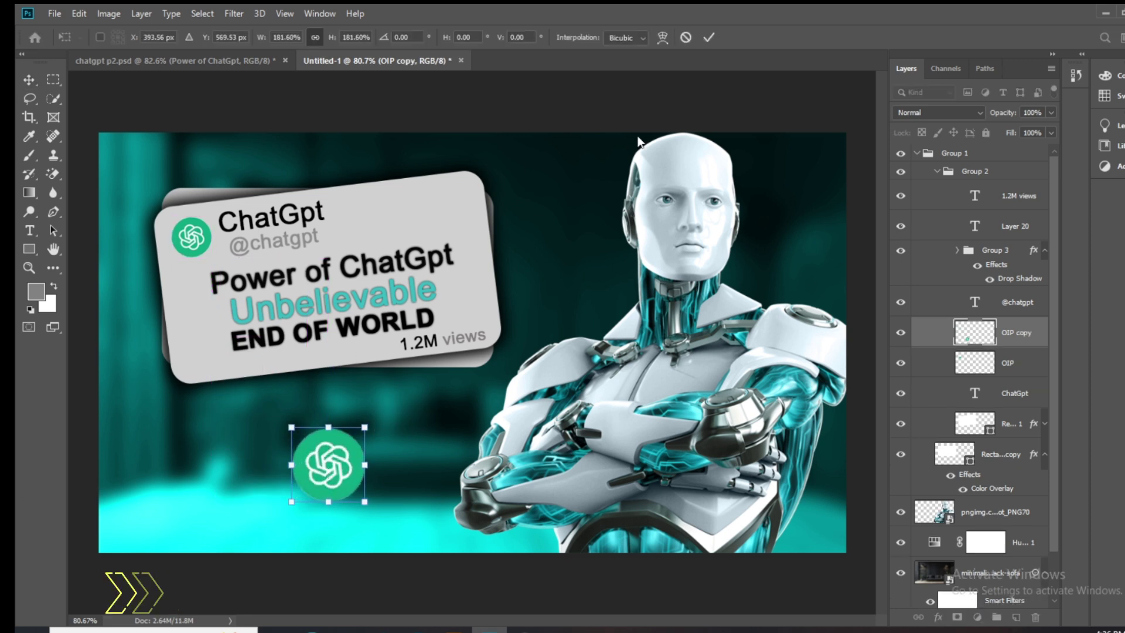
left_click(234, 14)
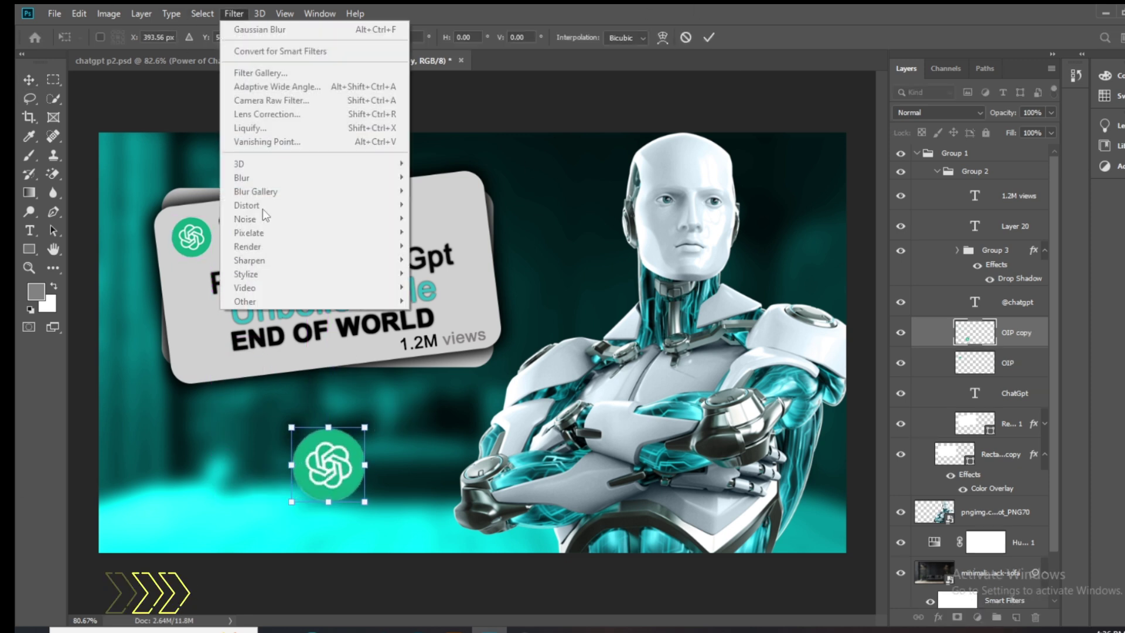
left_click(469, 110)
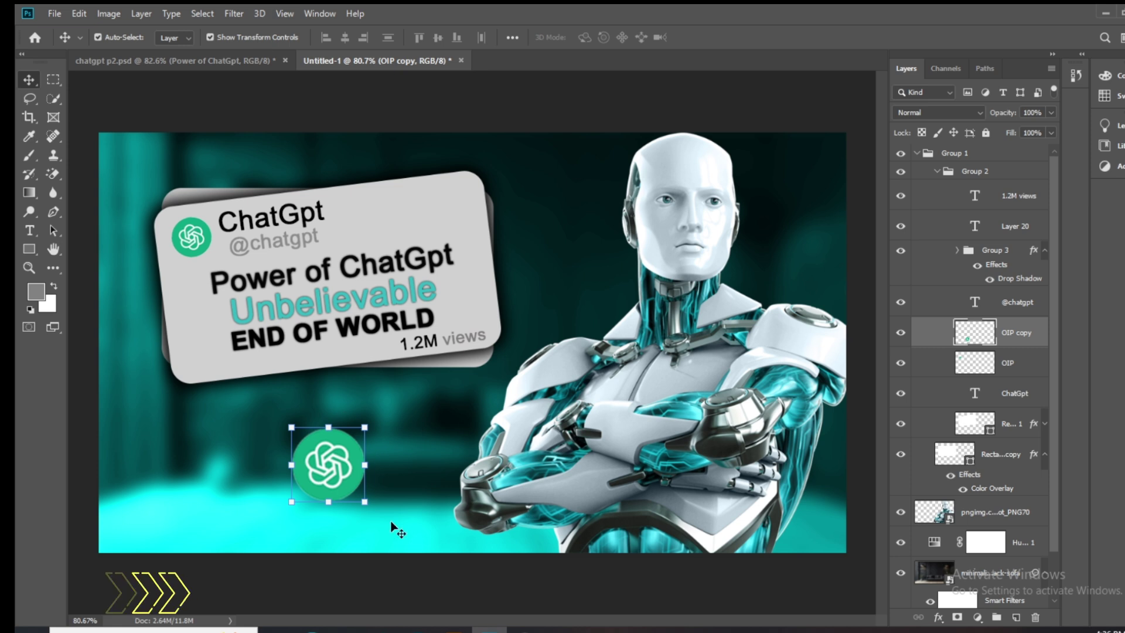
- Apply a Motion Blur at 0° with a distance of 12 pixels to the enlarged logo copy
left_click(234, 14)
mouse_move(351, 177)
left_click(445, 260)
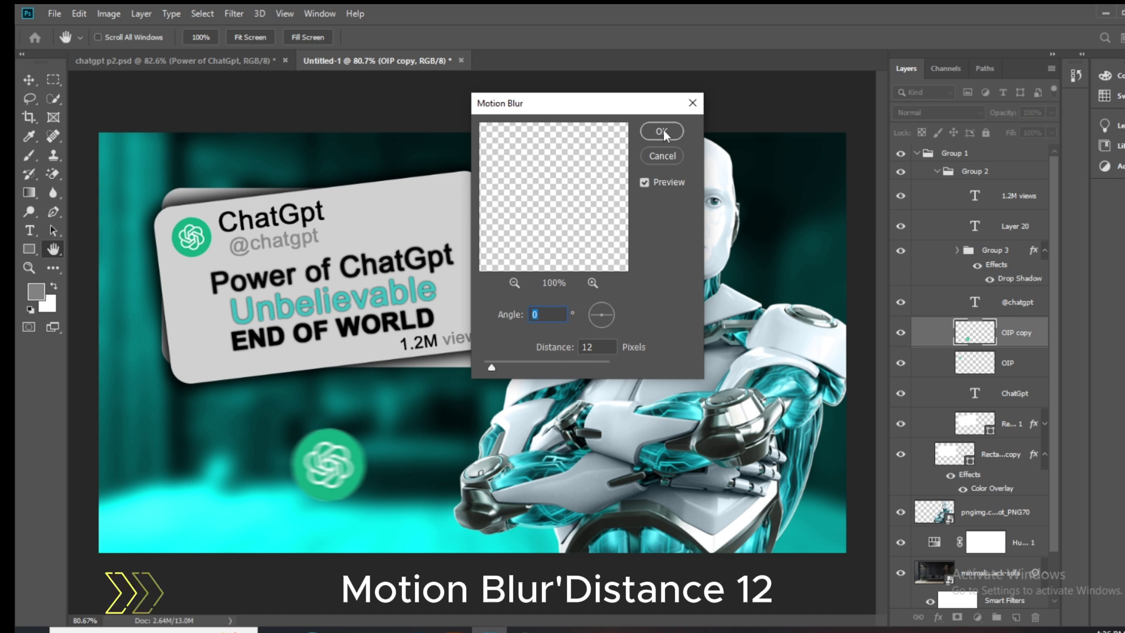
left_click(661, 132)
- Enlarge the blurred logo further and move it to the canvas's upper-right corner, partly cut off by the edges
left_click_drag(381, 426, 431, 377)
left_click_drag(393, 415, 832, 186)
key("Return")
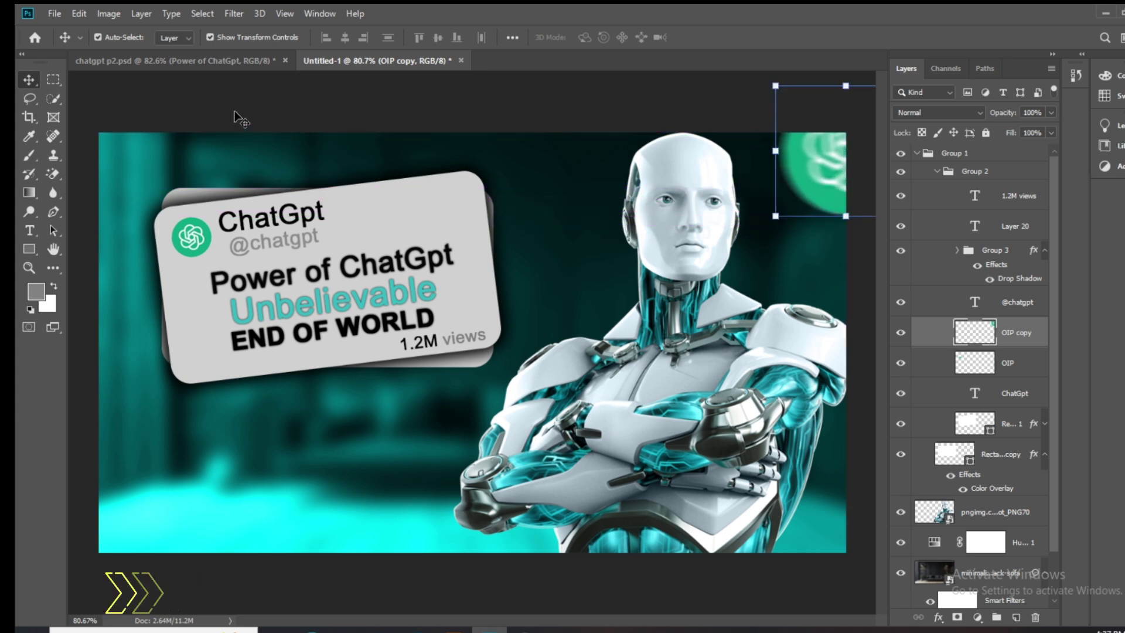
- Place a second copy of the card's logo below the card and convert it to a smart object
left_click(187, 237)
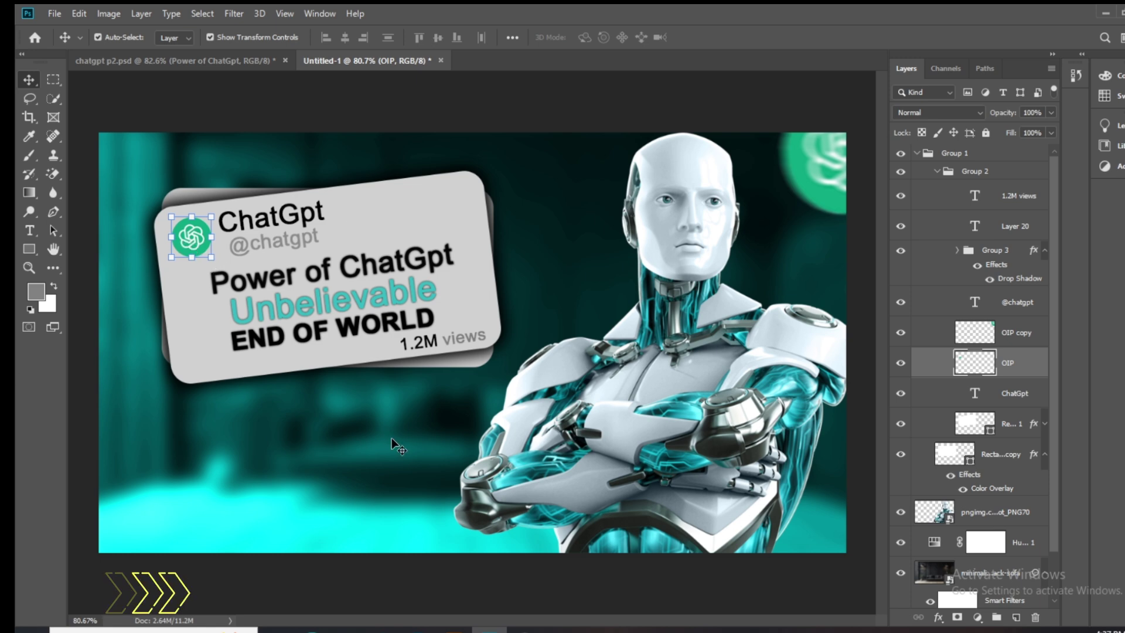
left_click_drag(200, 240, 246, 446)
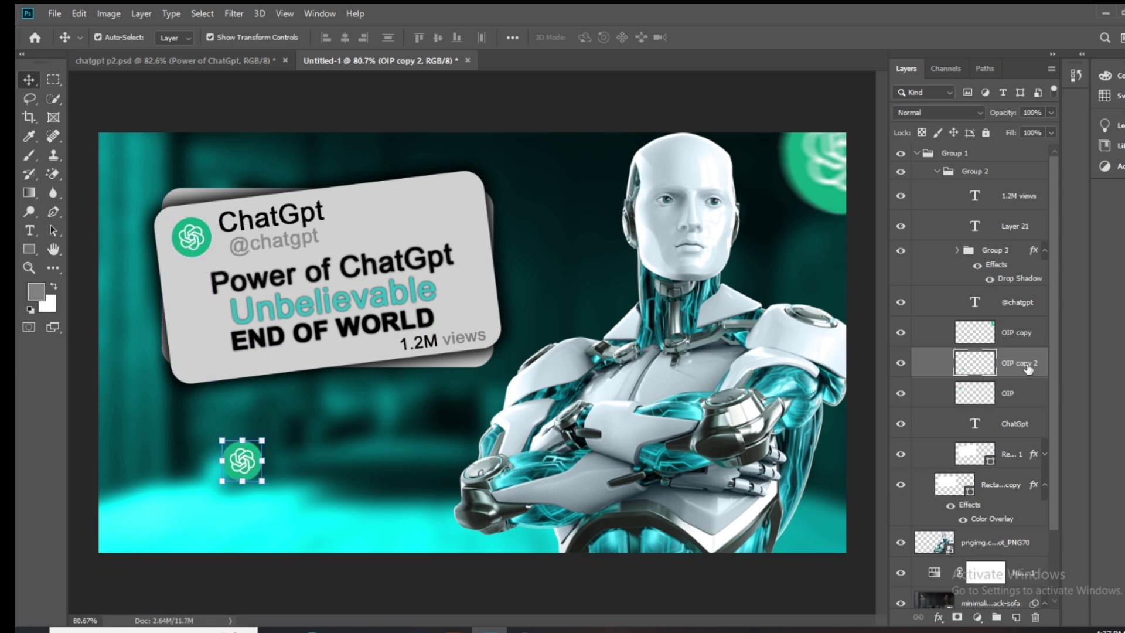
right_click(1027, 368)
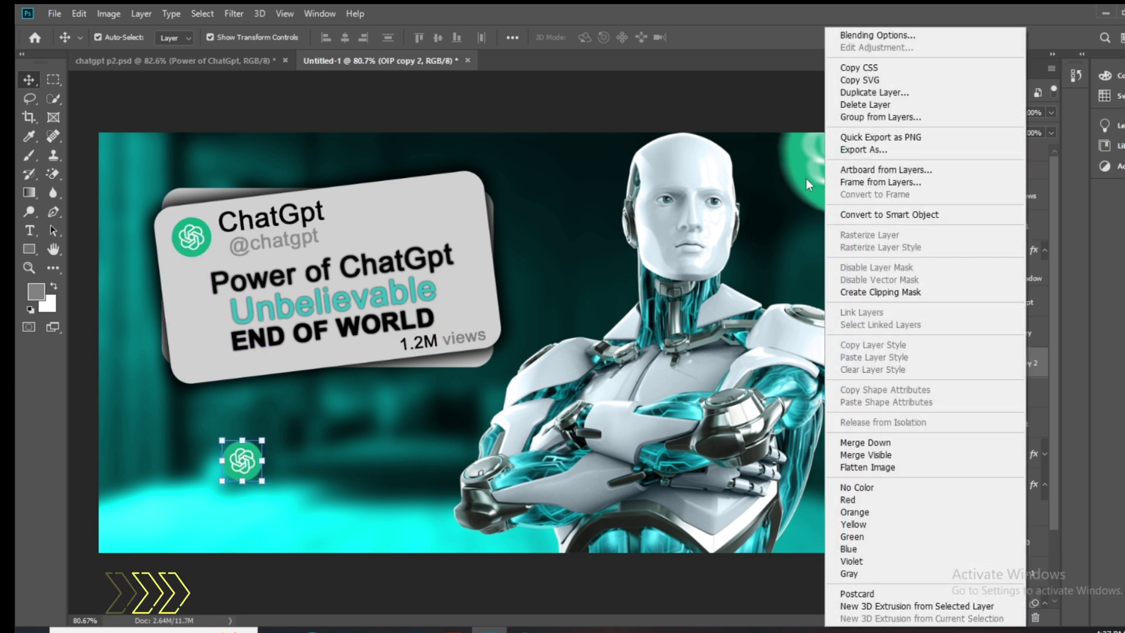
left_click(901, 216)
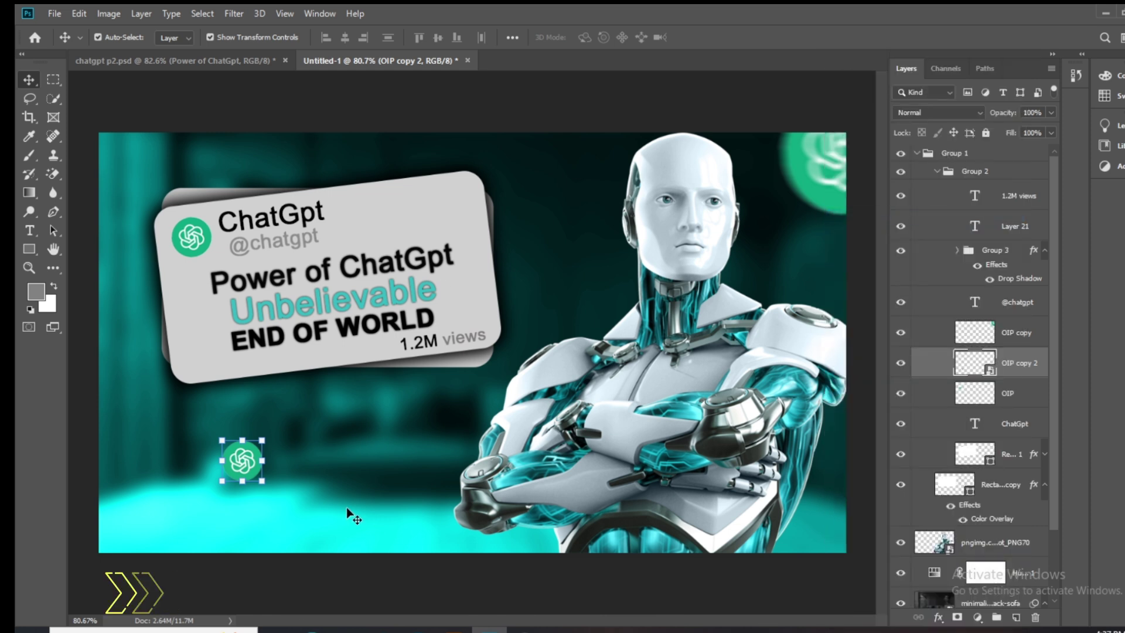
- Enlarge the smart-object logo, leave a duplicate at the lower left of the canvas, and position the other over the robot's arm
left_click_drag(261, 482, 378, 440)
key("Return")
left_click_drag(298, 491, 537, 420)
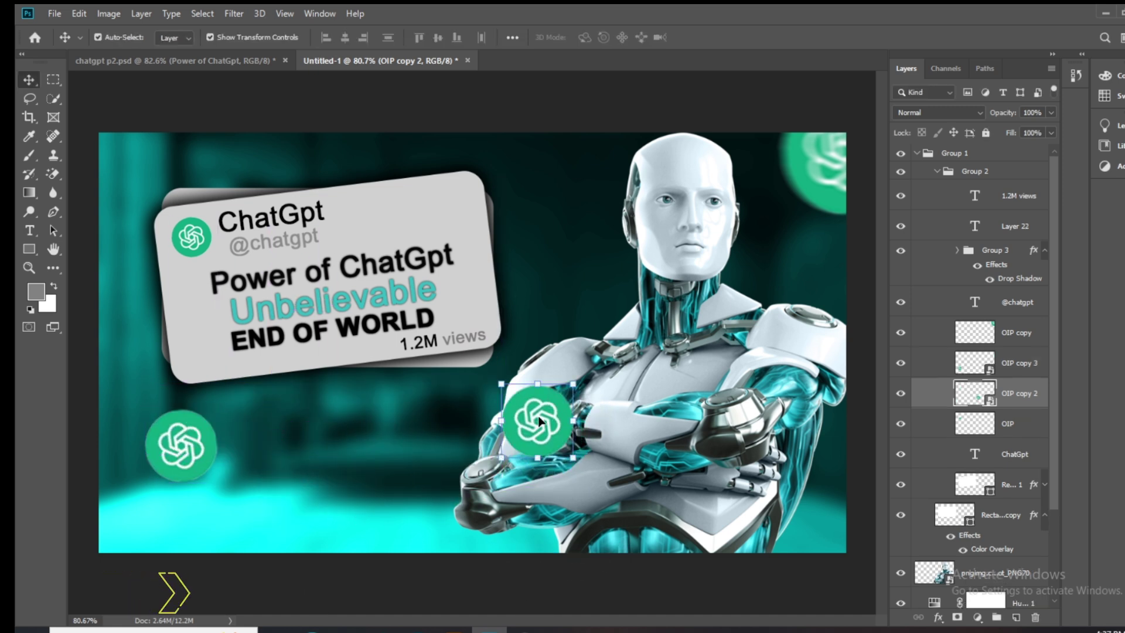
- Apply a Motion Blur at 0° with a distance of about 21 pixels to the logo over the robot's arm
left_click(234, 12)
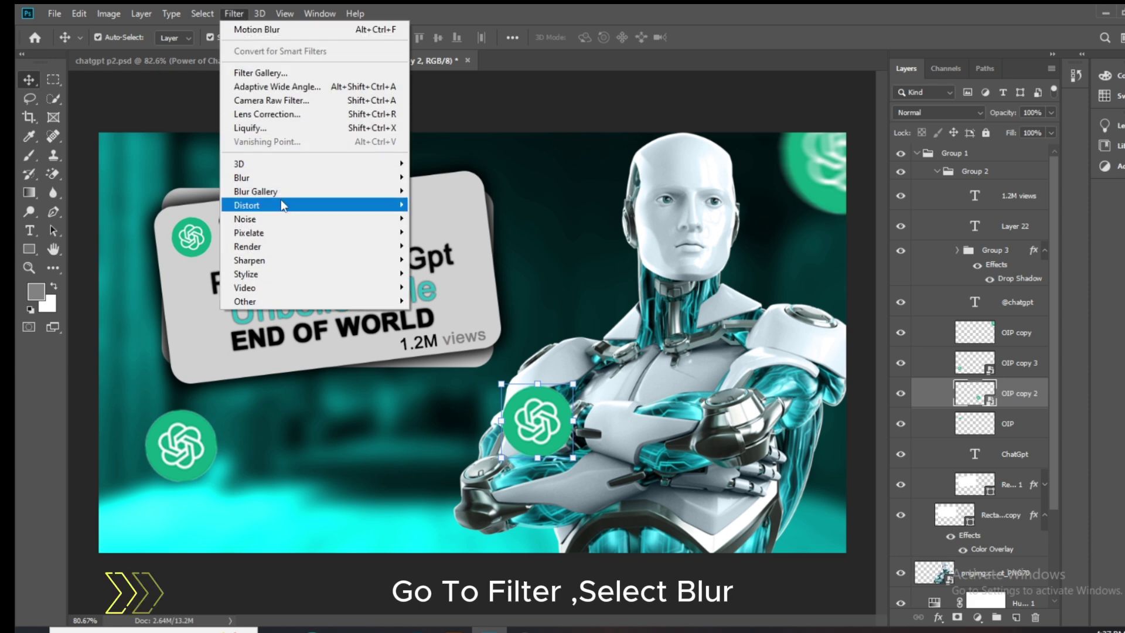
mouse_move(293, 183)
left_click(445, 259)
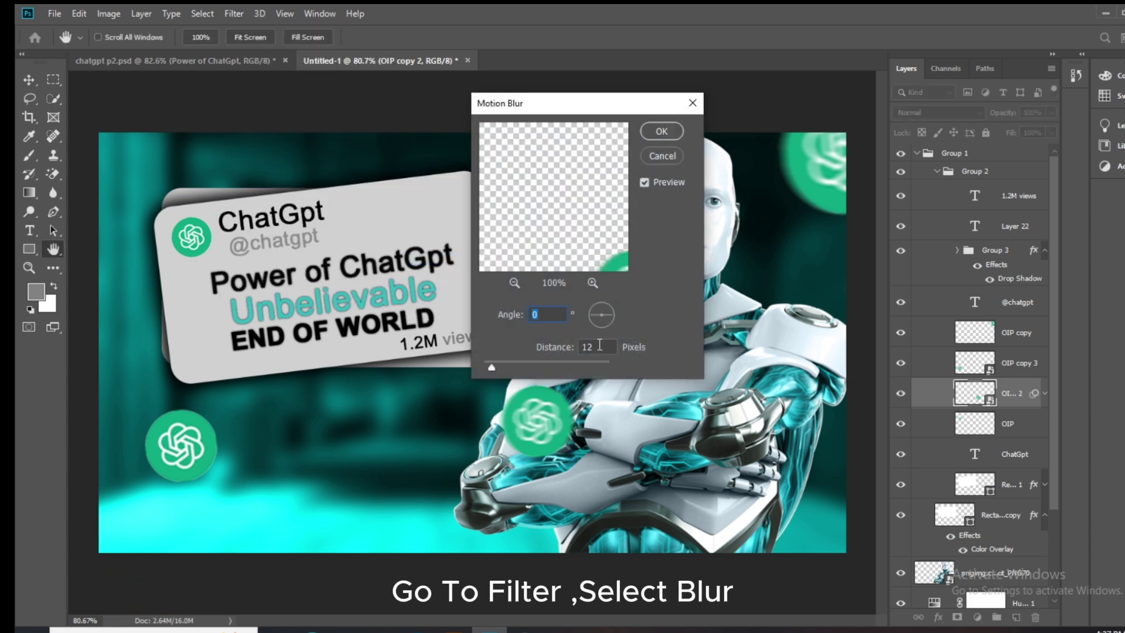
double_click(600, 345)
type("24")
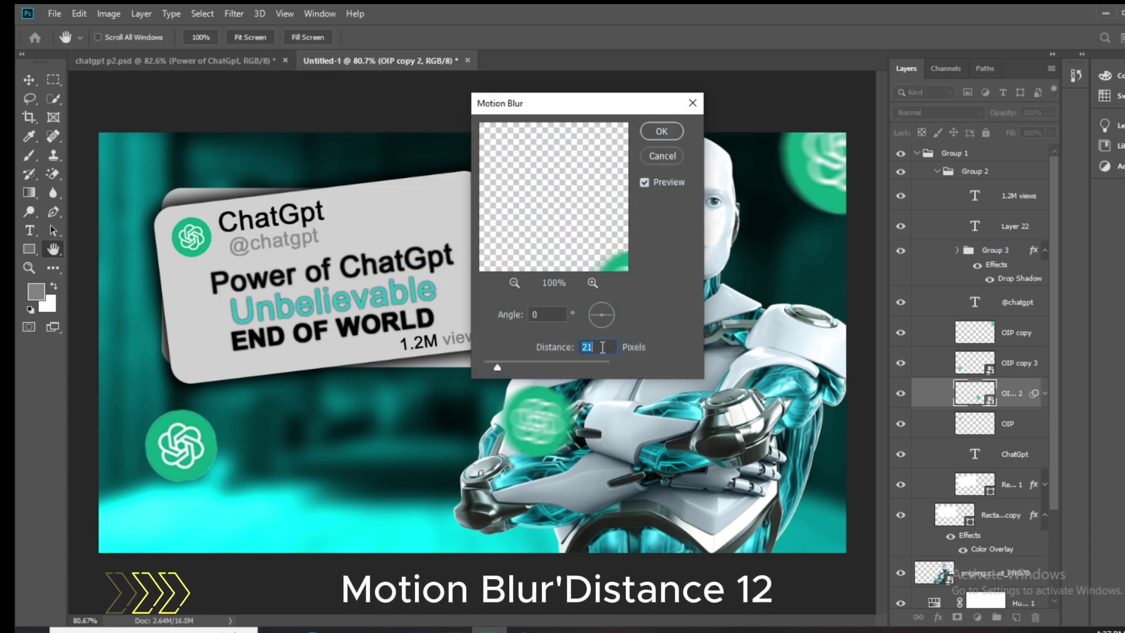
key("Down")
left_click(661, 132)
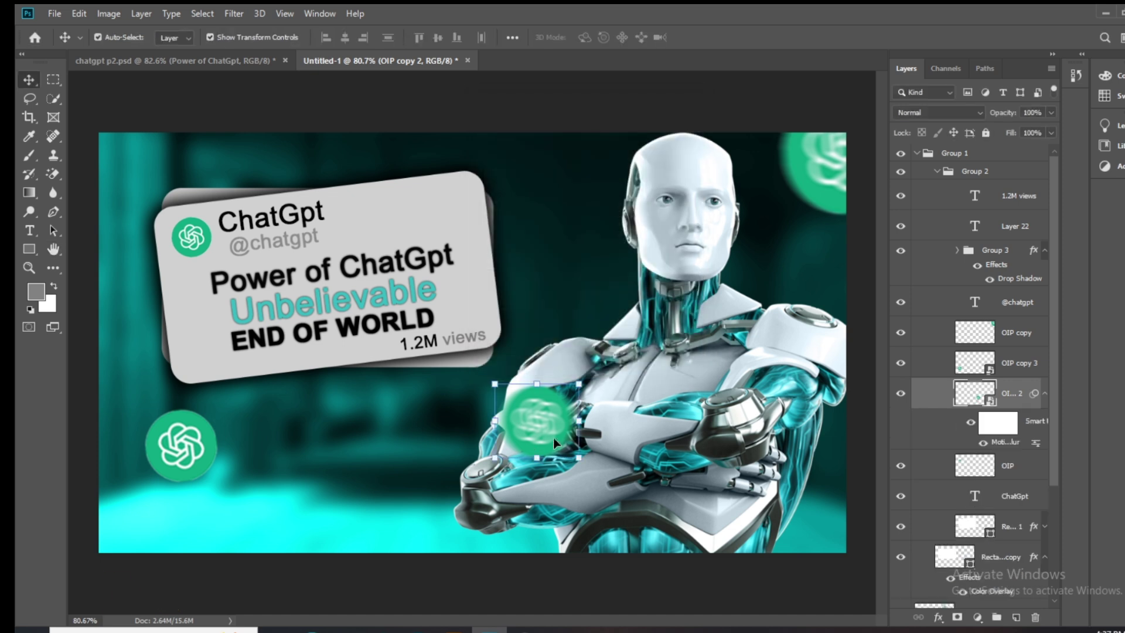
- Enlarge the lower-left logo copy slightly and move it to the canvas's upper-left corner, partly cut off by the edges
left_click(176, 448)
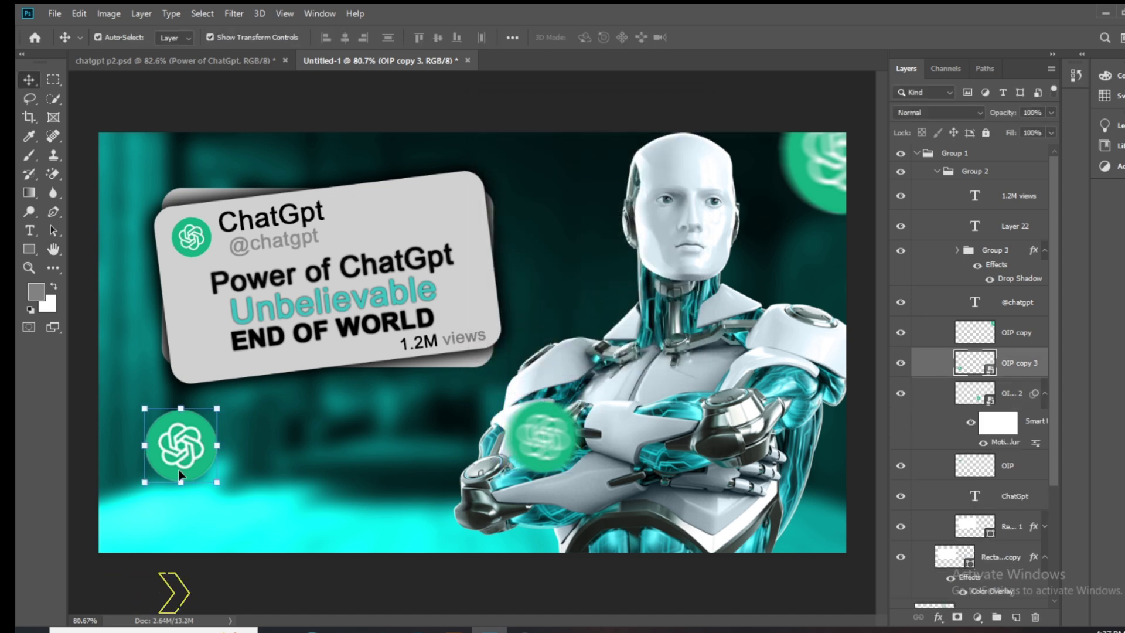
key("ctrl+t")
left_click_drag(180, 448, 120, 167)
key("Return")
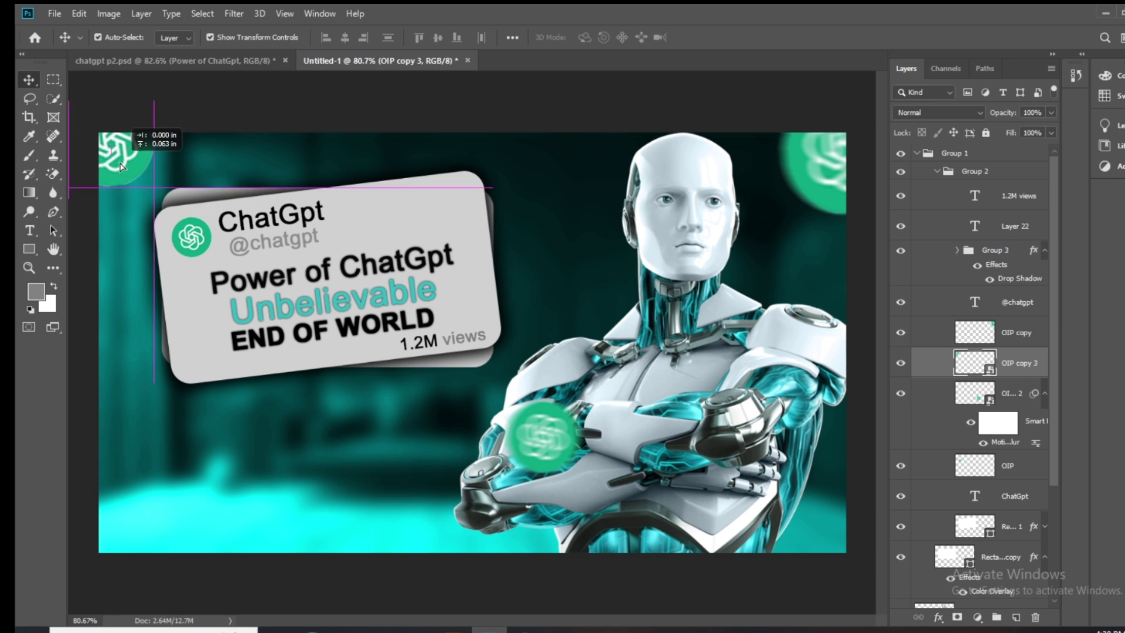
- Apply a Motion Blur at 0° with a distance of 15 pixels to the logo in the upper-left corner
left_click(234, 14)
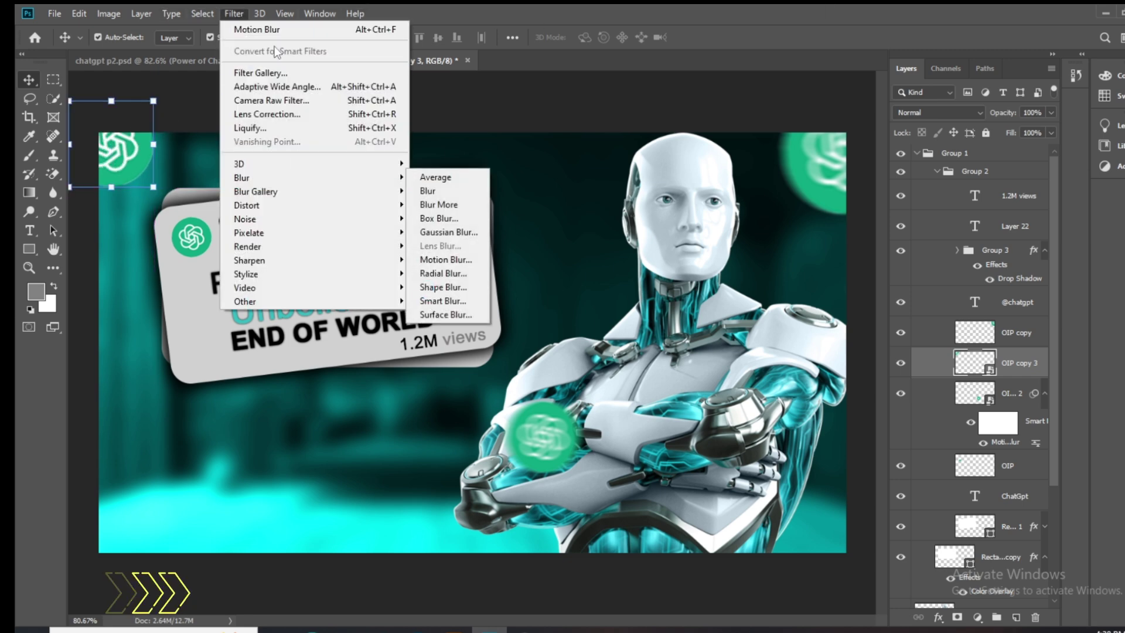
left_click(233, 14)
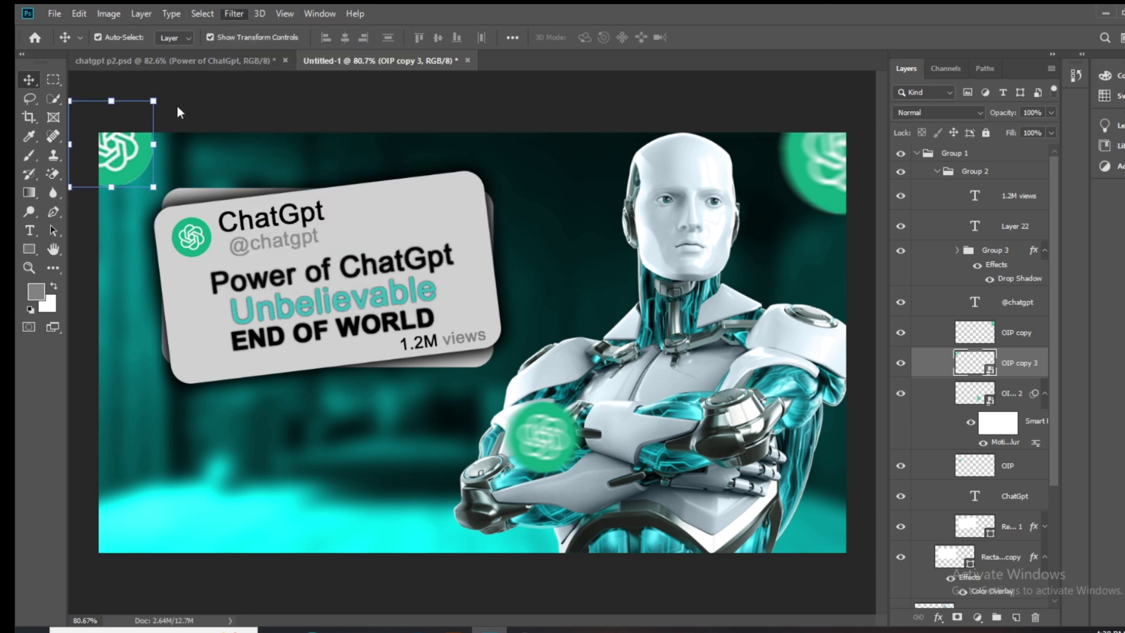
left_click(230, 15)
mouse_move(258, 180)
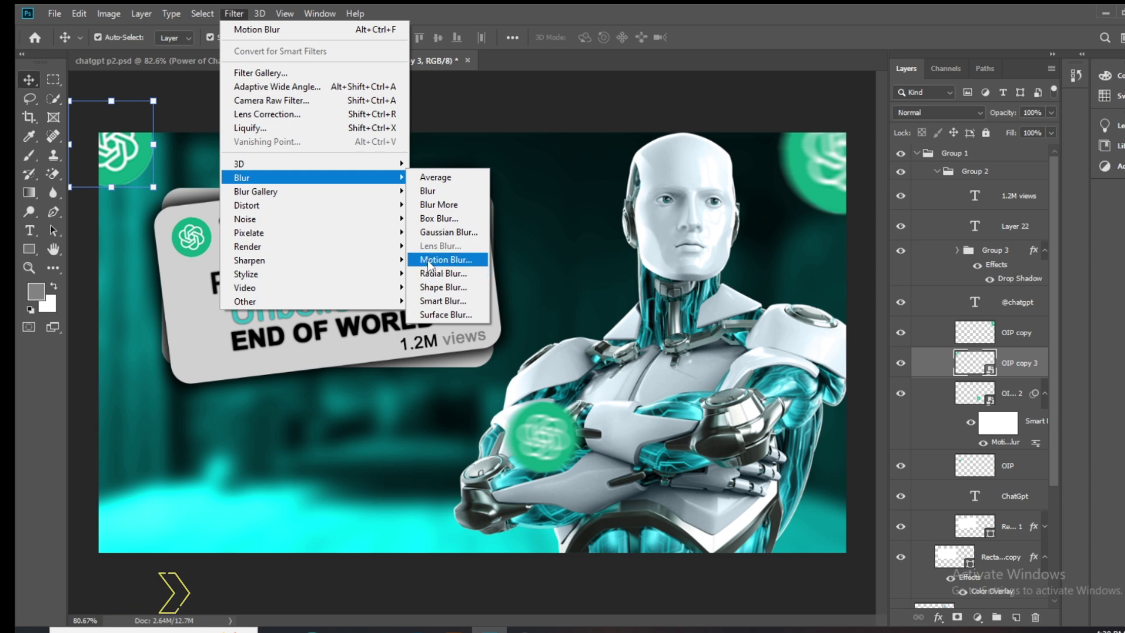
left_click(428, 261)
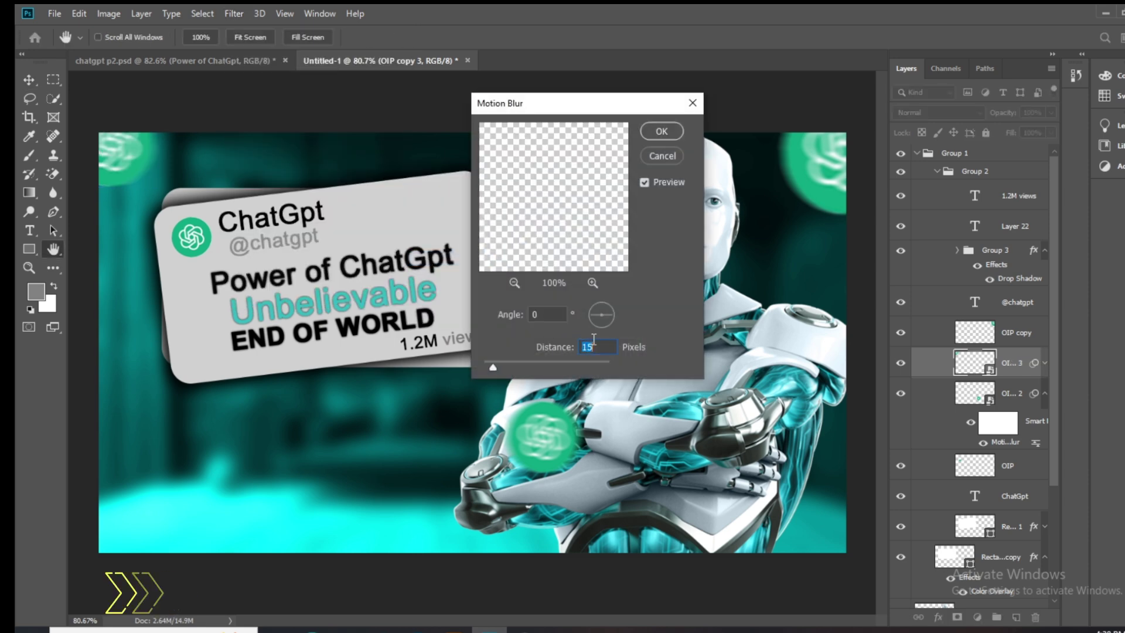
left_click(660, 131)
- In the chatgpt p2.psd document, move the robot hand and AI icon up into the canvas's lower-left area, below the card
key("v")
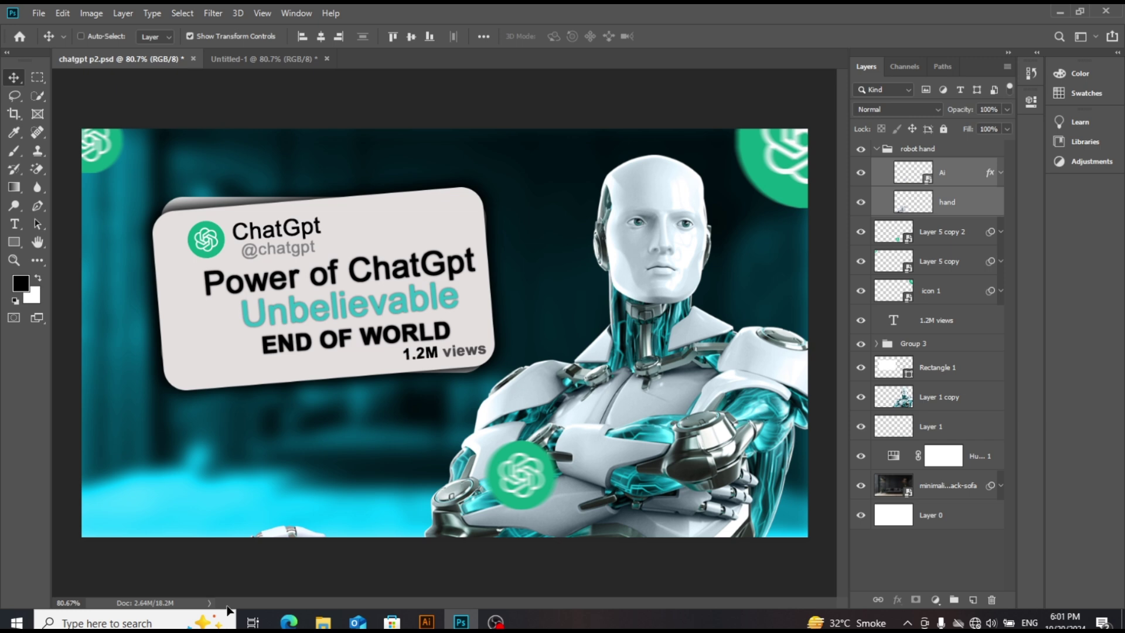
left_click_drag(231, 589, 283, 481)
key("h")
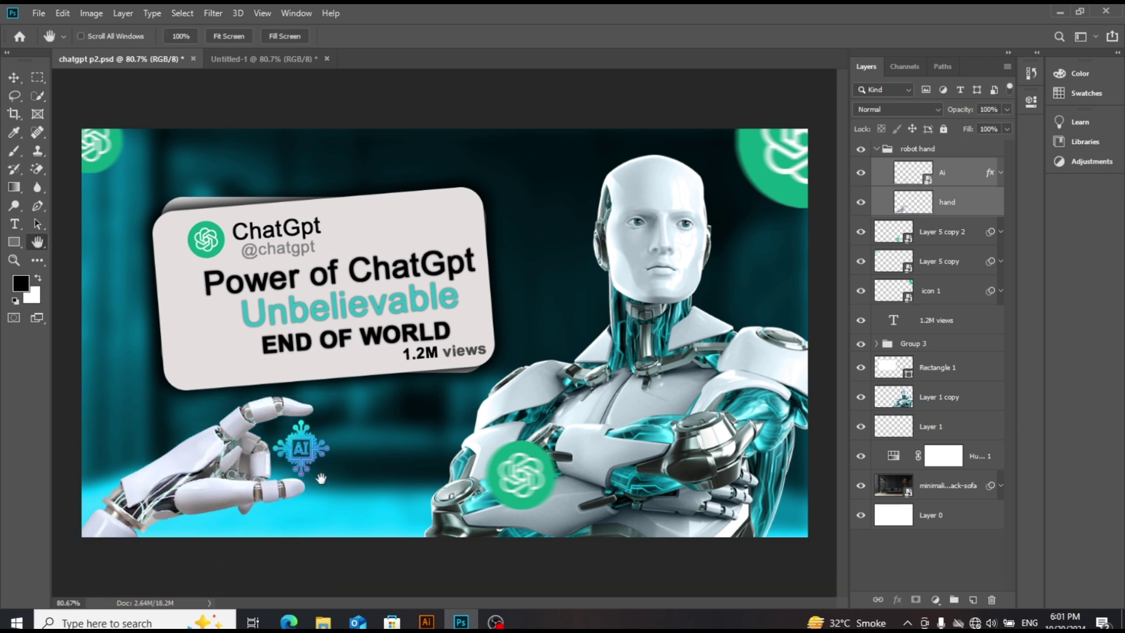